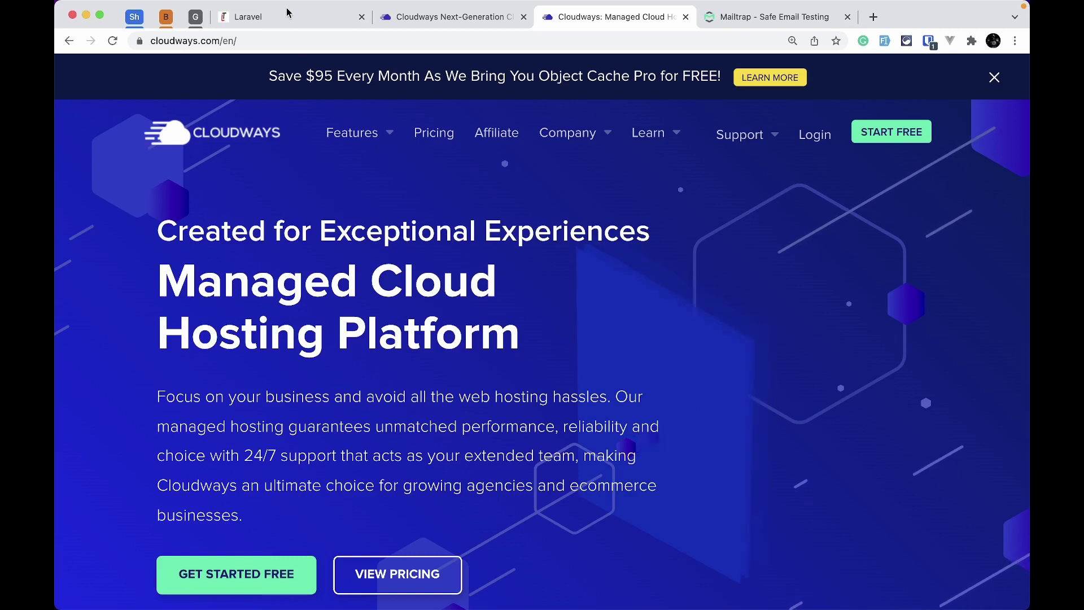
Compare the Laravel registration form with its welcome.blade.php code.
click(264, 17)
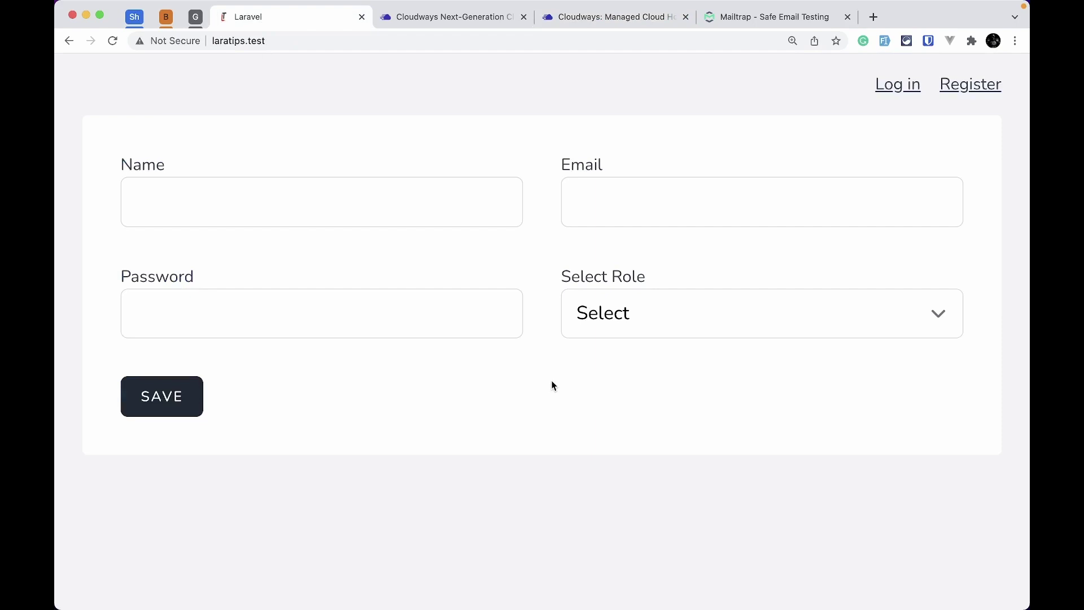
key(super+Tab)
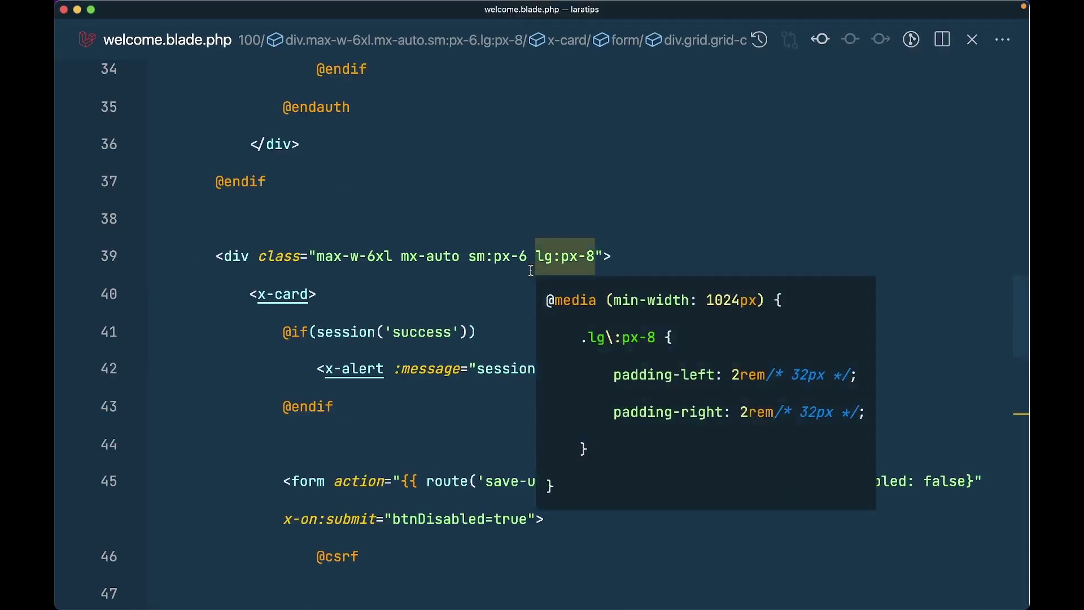
key(super+Tab)
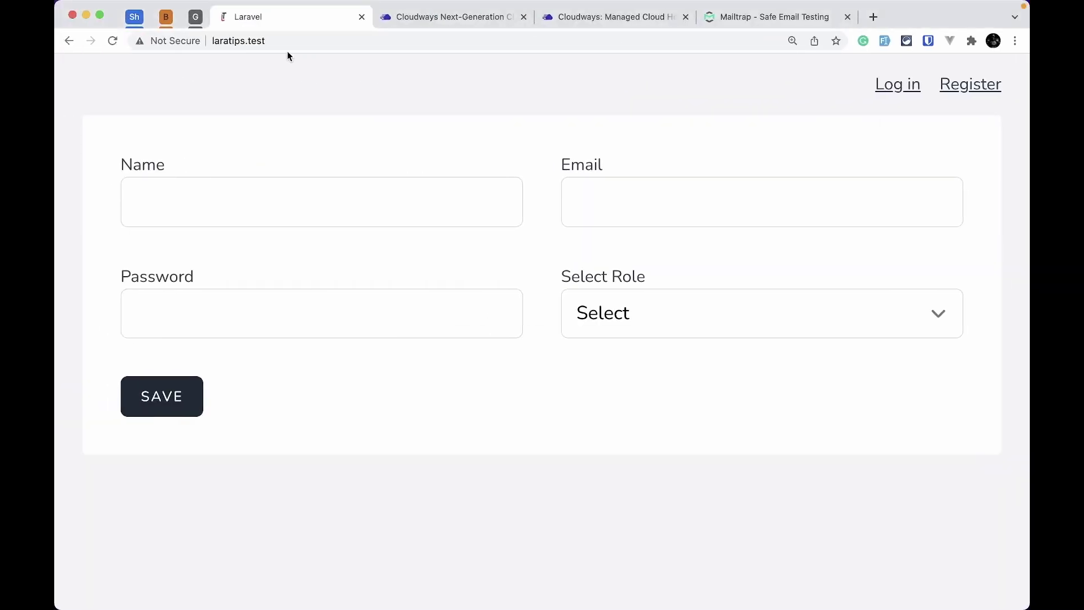
key(super+Tab)
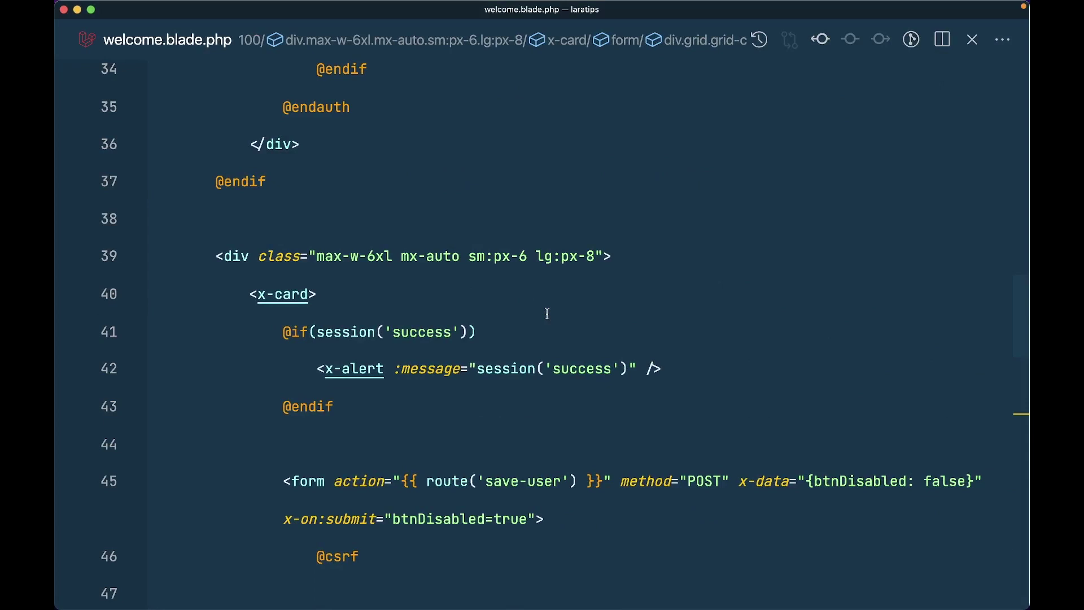
Follow web.php into HomeController, noting the roles passed to the welcome view.
key(super+p)
text(web)
key(Return)
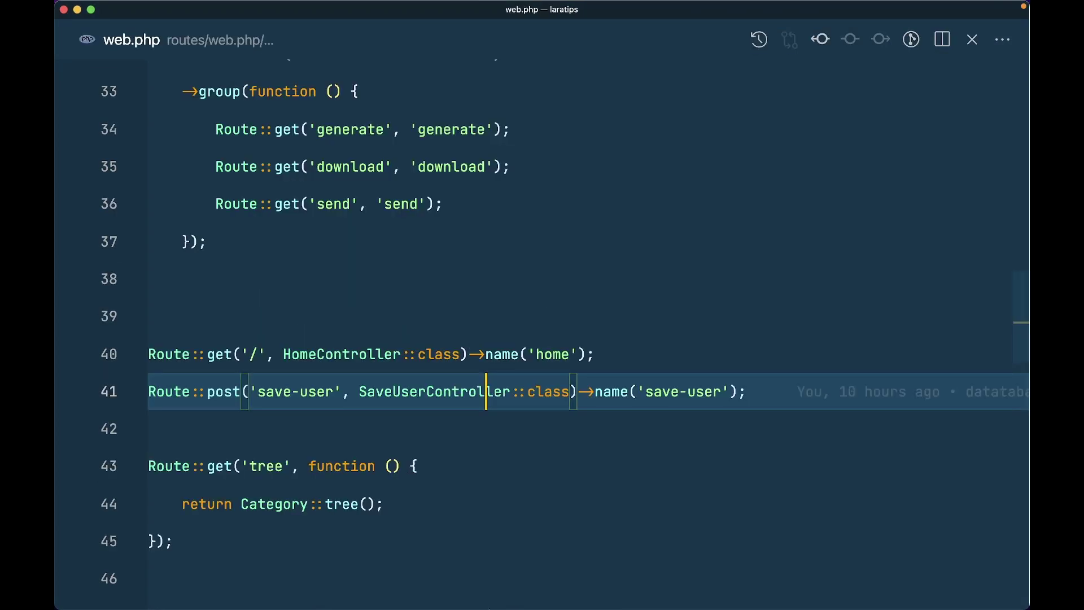
scroll(440, 314, down, 1)
super+click(322, 302)
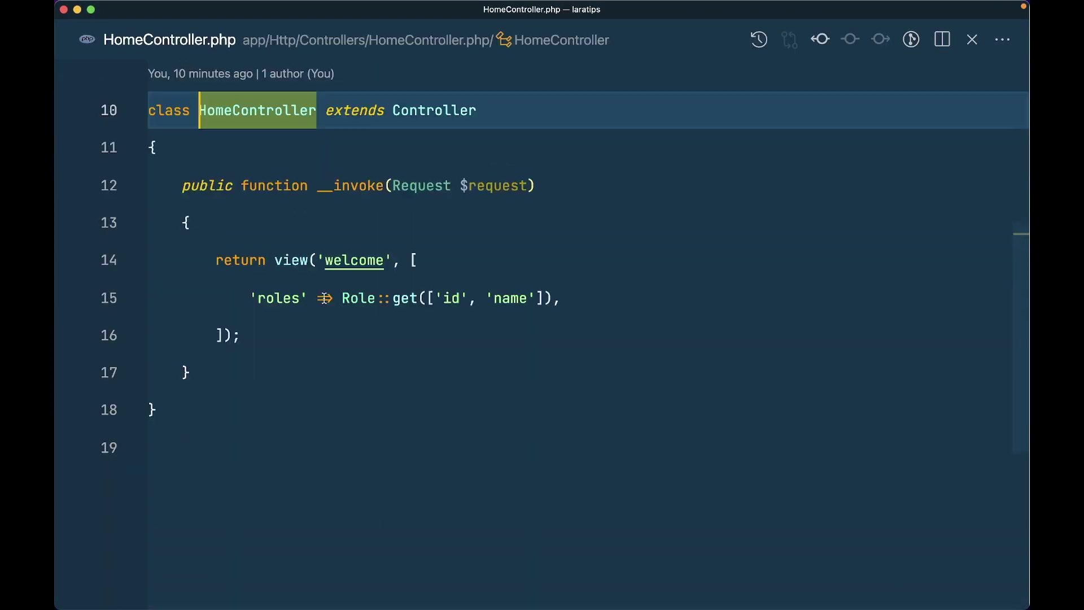
scroll(324, 298, down, 1)
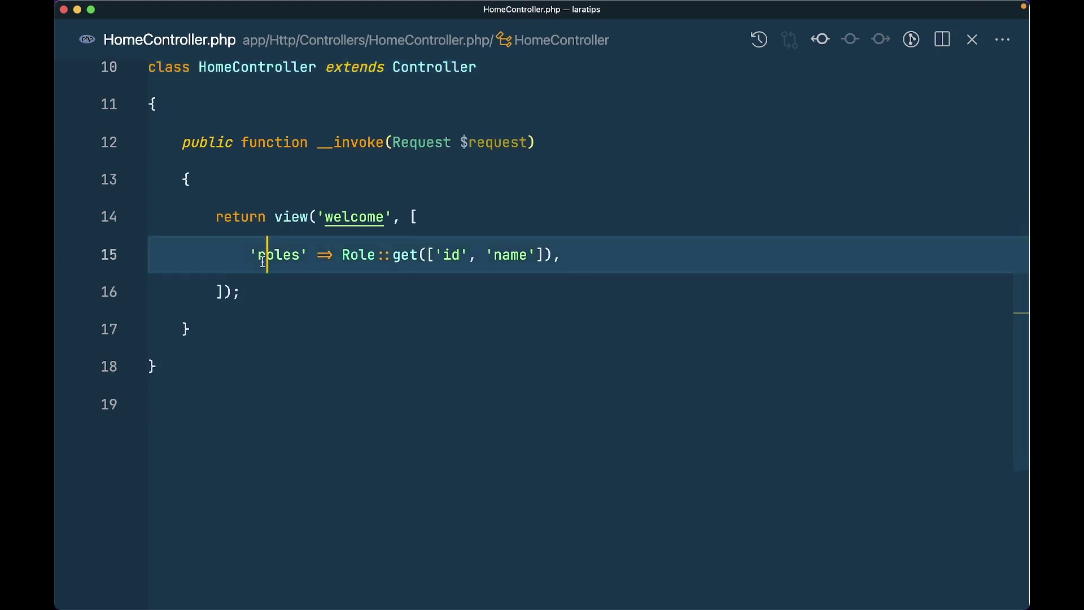
drag(254, 254, 449, 254)
super+click(356, 218)
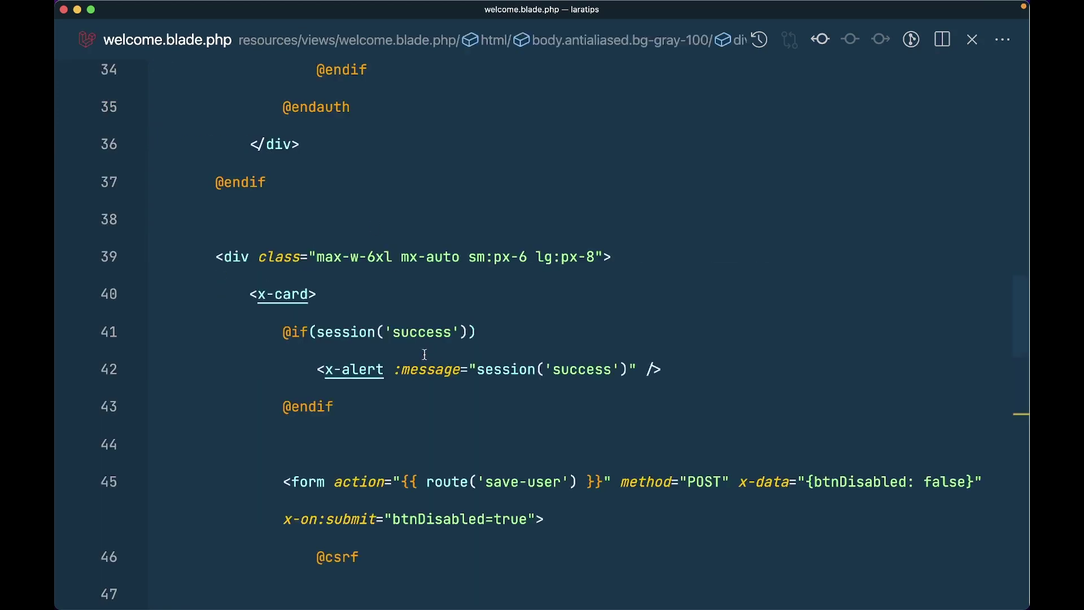
scroll(367, 322, down, 2)
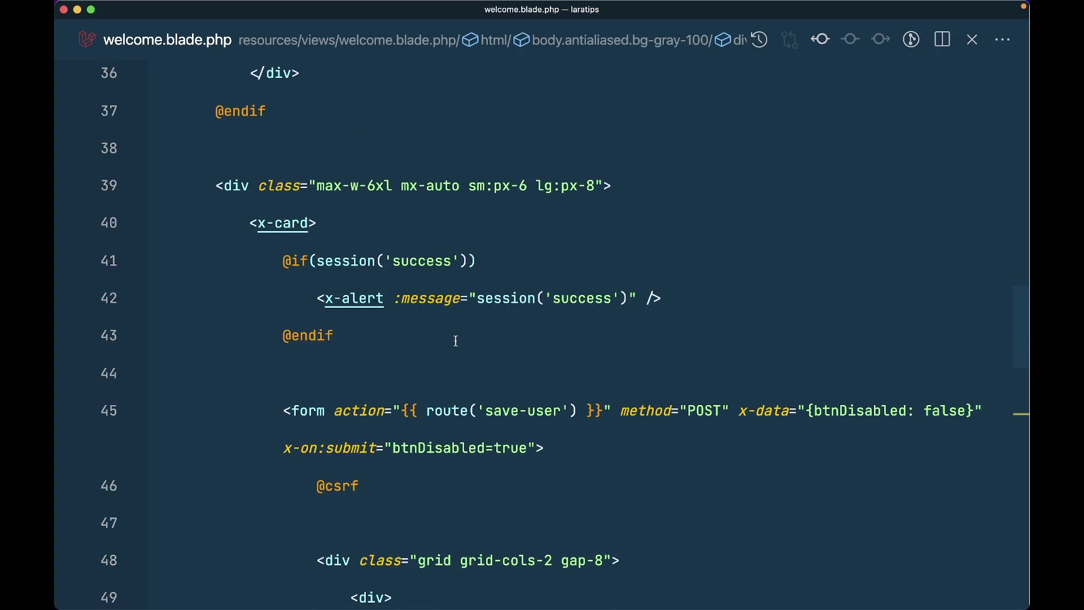
scroll(455, 340, down, 2)
scroll(431, 259, down, 3)
scroll(431, 170, down, 2)
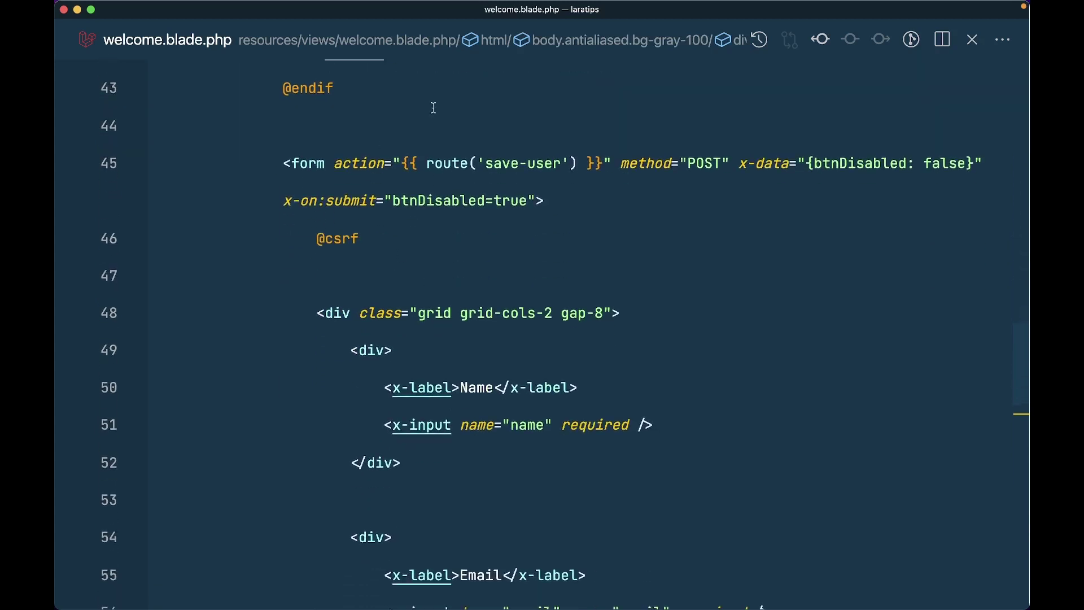
scroll(425, 115, up, 2)
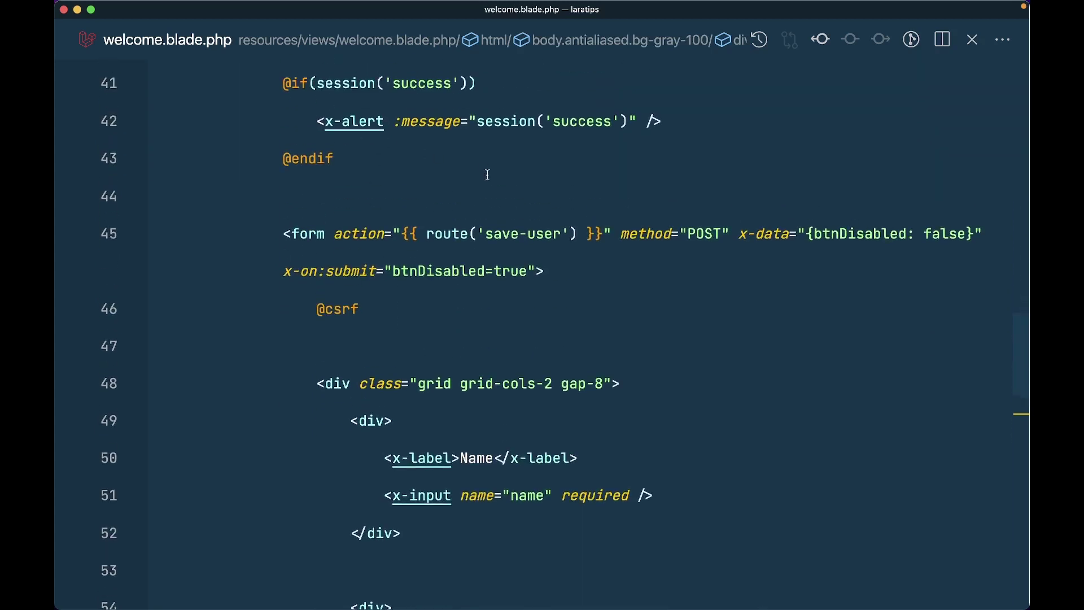
scroll(486, 175, down, 2)
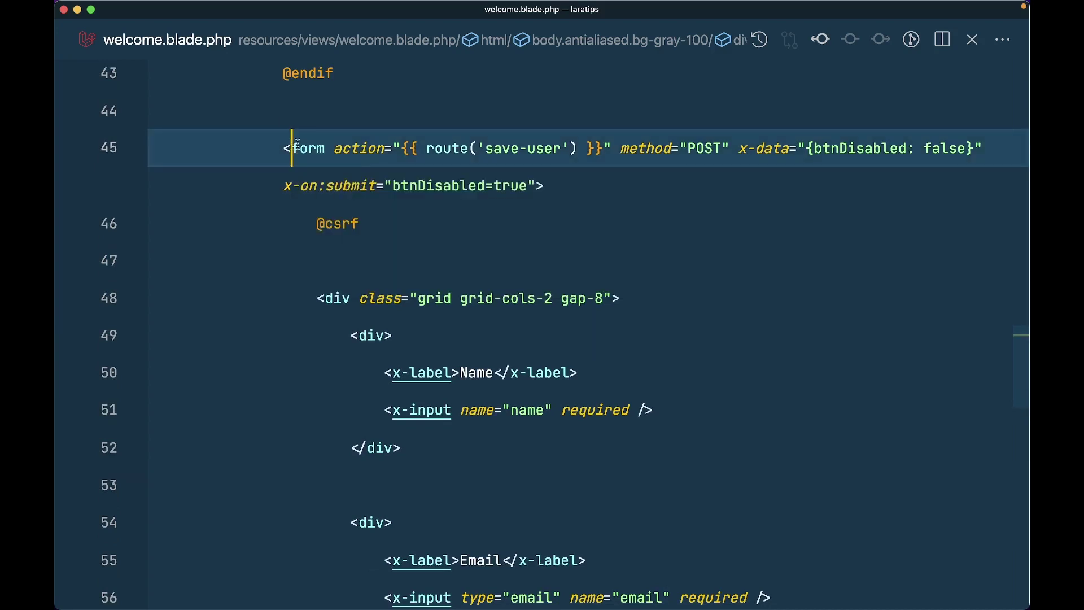
Highlight the form's 'save-user' route name in welcome.blade.php, then return to the form.
drag(286, 149, 407, 148)
click(494, 147)
key(shift+Right)
key(shift+Right)
key(shift+Right)
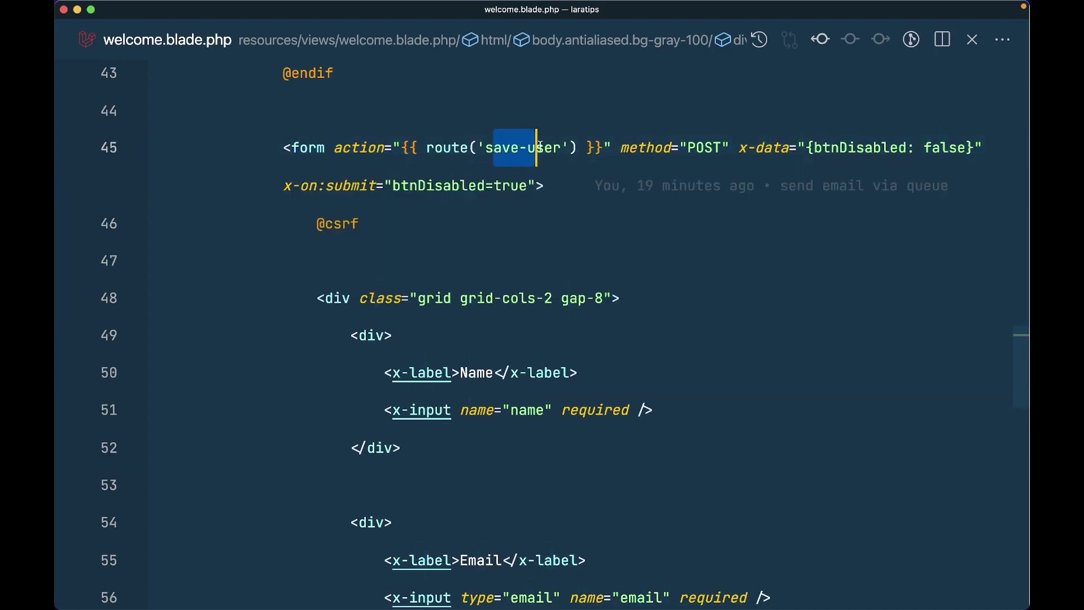
key(shift+Right)
key(shift+Right)
key(shift+Right)
key(shift+Right)
scroll(545, 255, down, 3)
key(ctrl+Left)
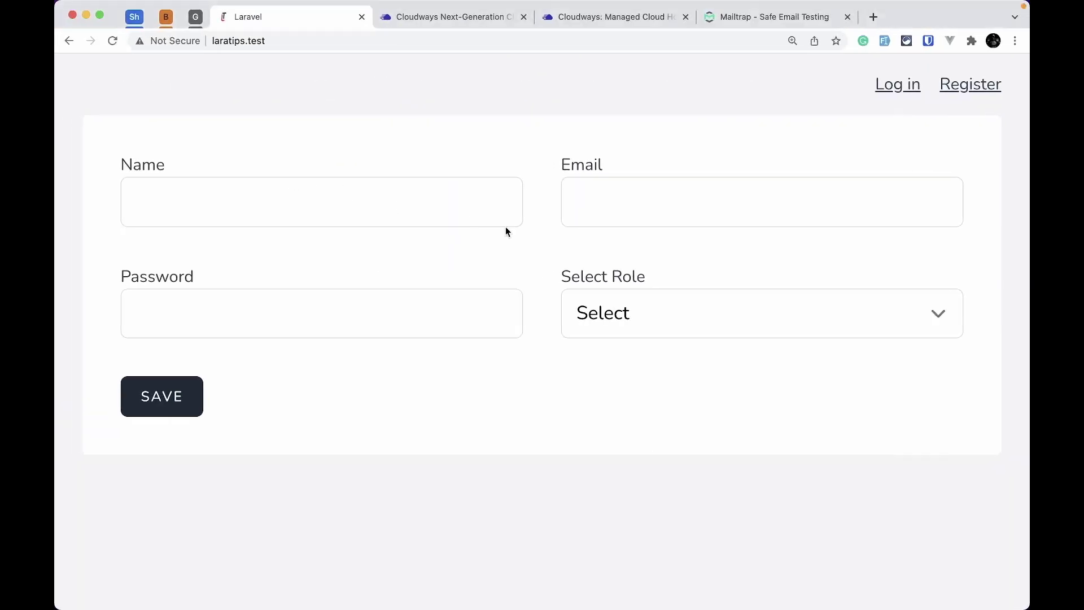
Check the form's role choices, then review SaveUserController's user creation block, lines 19–24.
click(762, 324)
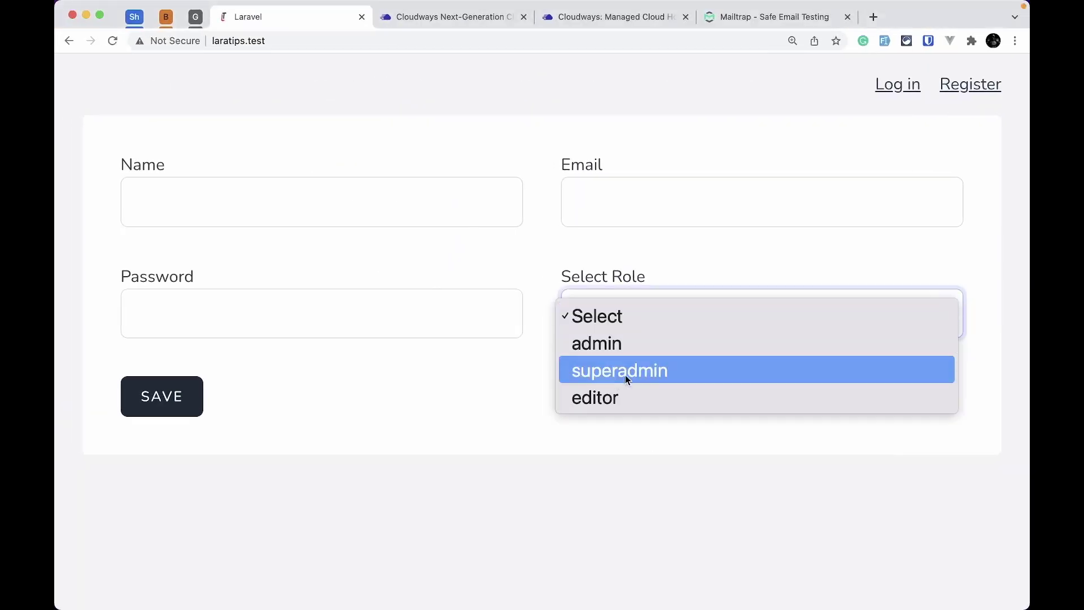
click(443, 456)
key(ctrl+Right)
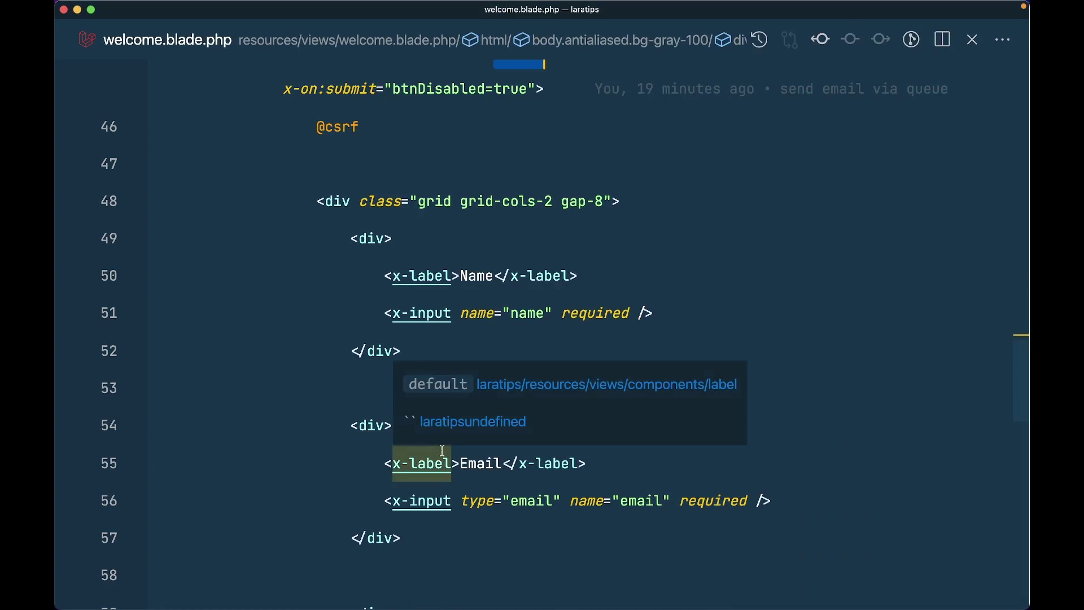
key(super+p)
key(Down)
key(Return)
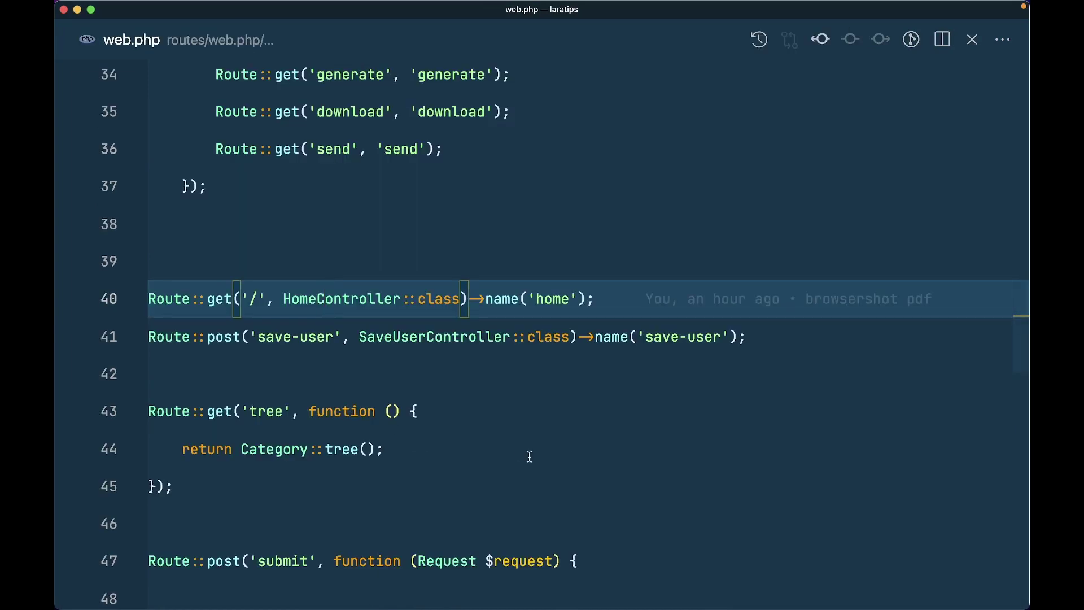
super+click(449, 343)
scroll(449, 343, down, 3)
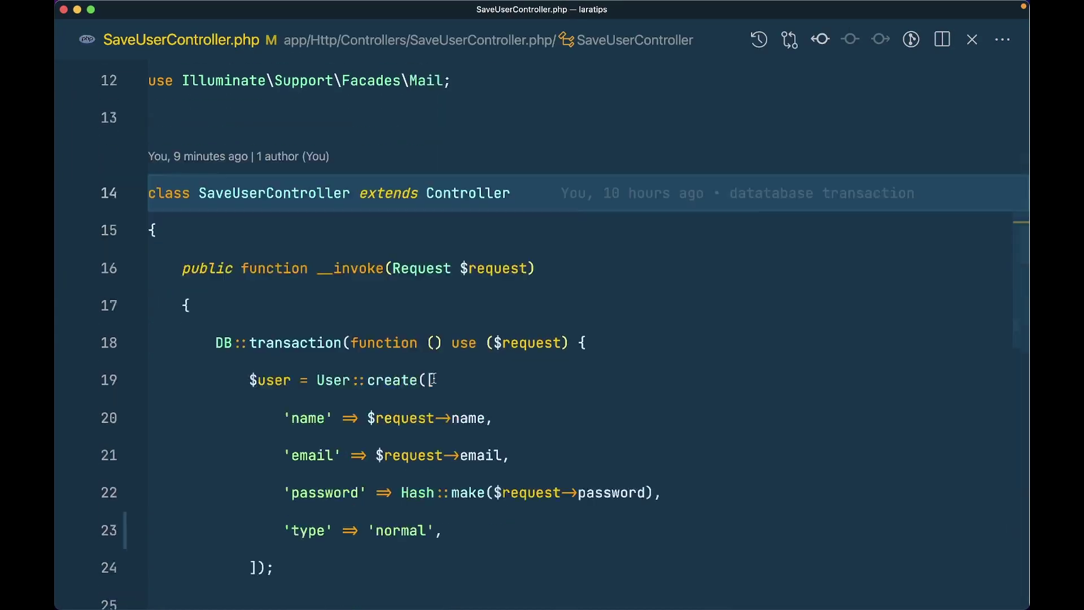
scroll(382, 339, down, 3)
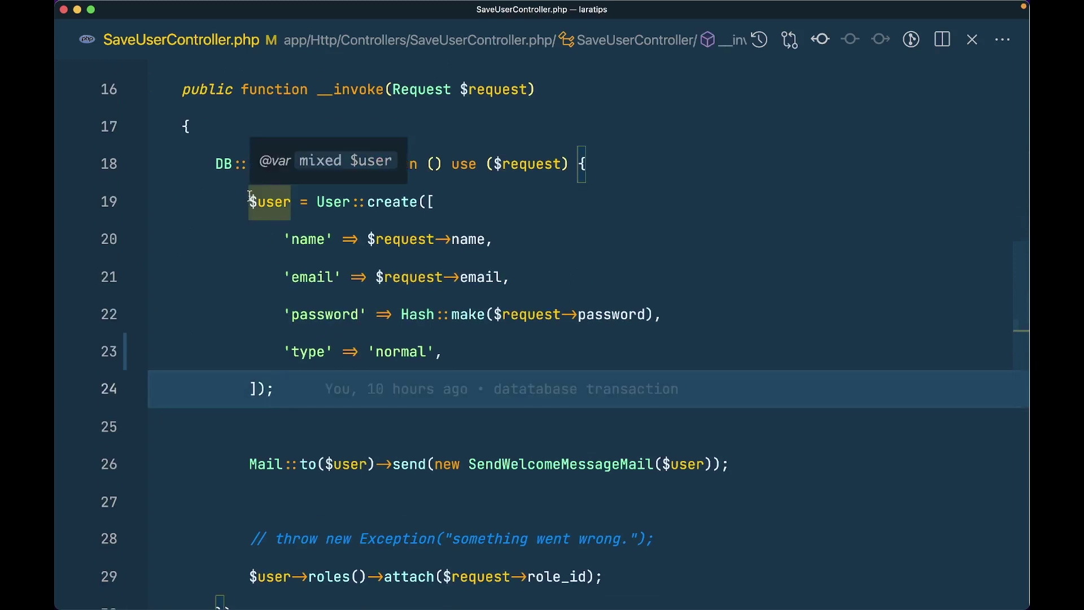
mouse_move(249, 202)
mouse_down()
mouse_move(310, 381)
mouse_move(555, 370)
mouse_up()
scroll(310, 381, down, 2)
scroll(555, 369, down, 2)
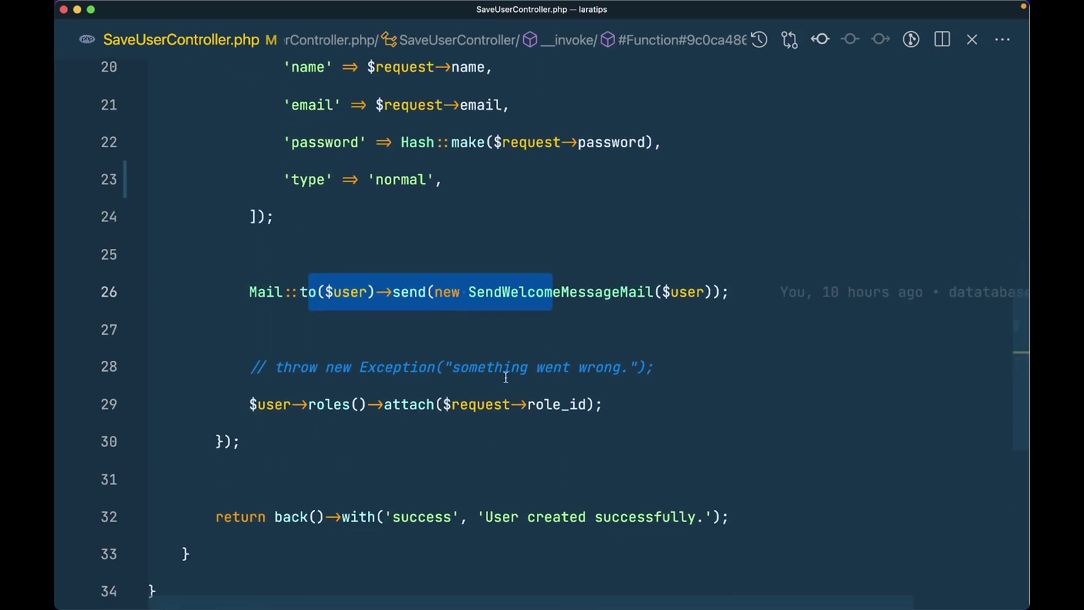
drag(335, 404, 602, 404)
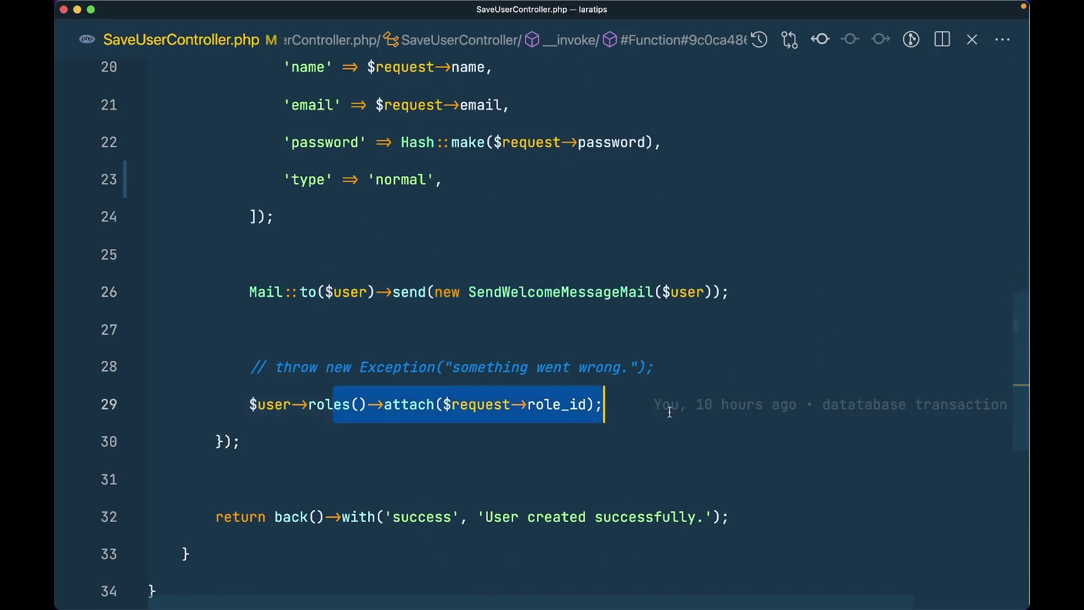
scroll(669, 413, down, 2)
drag(485, 449, 661, 448)
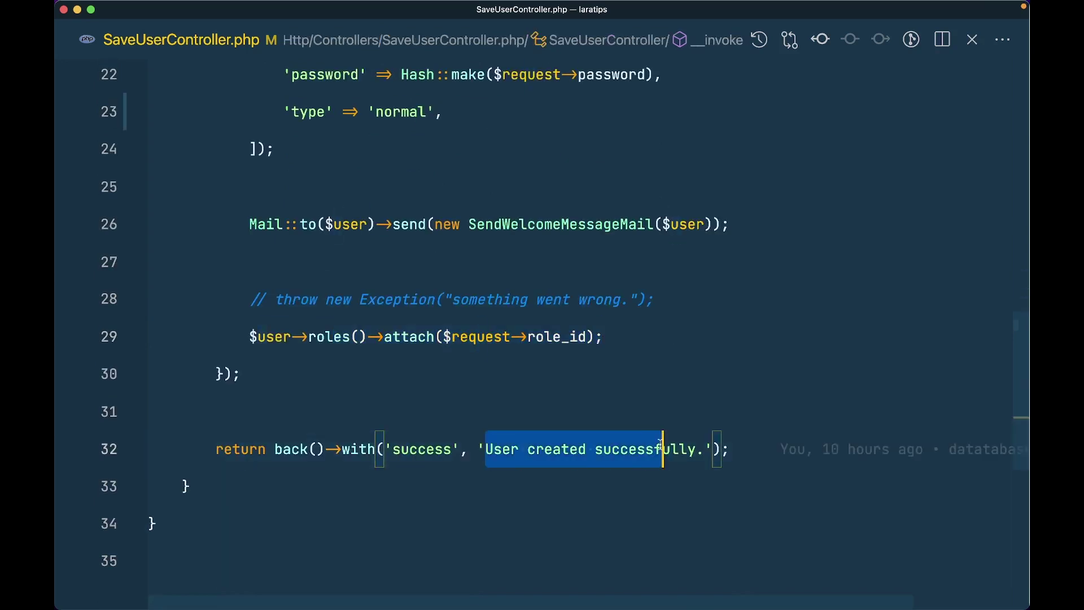
Recheck the save-user route in welcome.blade.php, then open SendWelcomeMessageMail from SaveUserController.
key(ctrl+p)
key(Down)
key(Down)
key(Return)
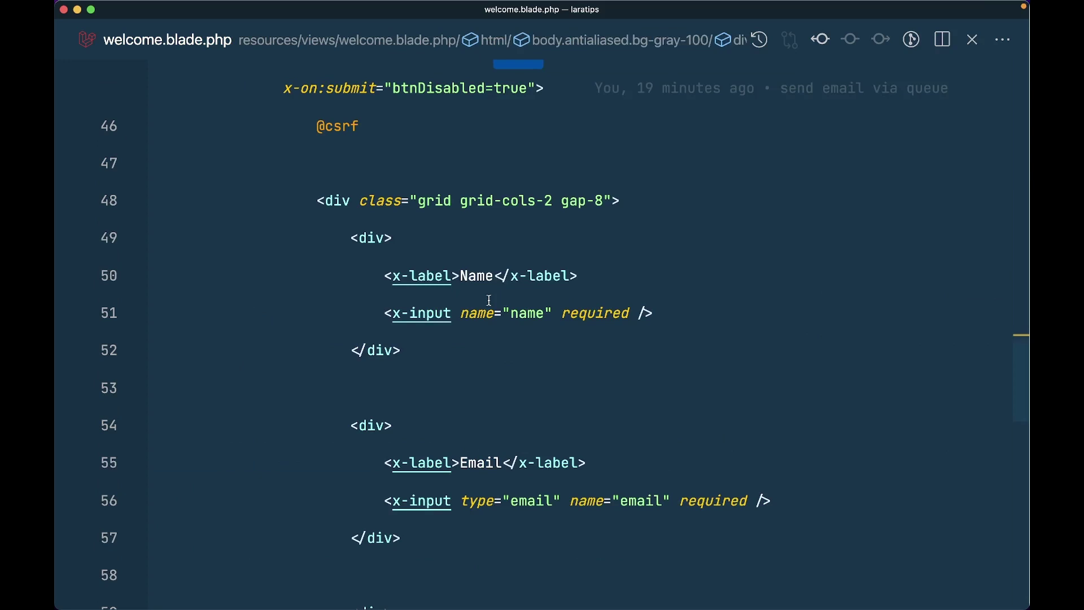
scroll(489, 294, up, 2)
drag(485, 220, 544, 221)
scroll(489, 294, up, 3)
drag(395, 222, 660, 221)
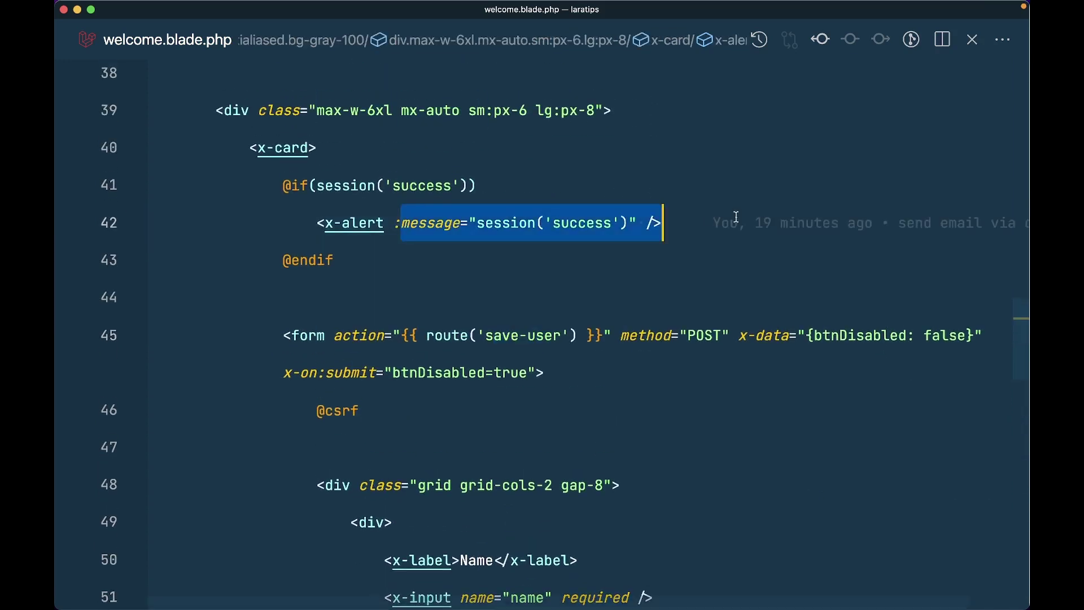
key(ctrl+Tab)
scroll(626, 323, up, 2)
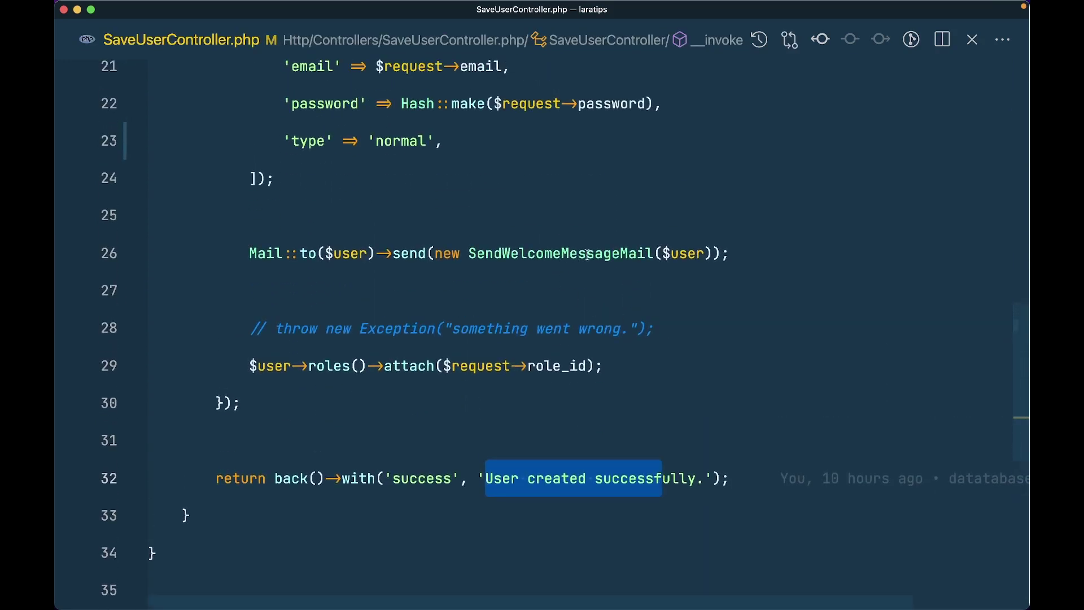
ctrl+click(559, 254)
double_click(572, 287)
scroll(572, 288, up, 5)
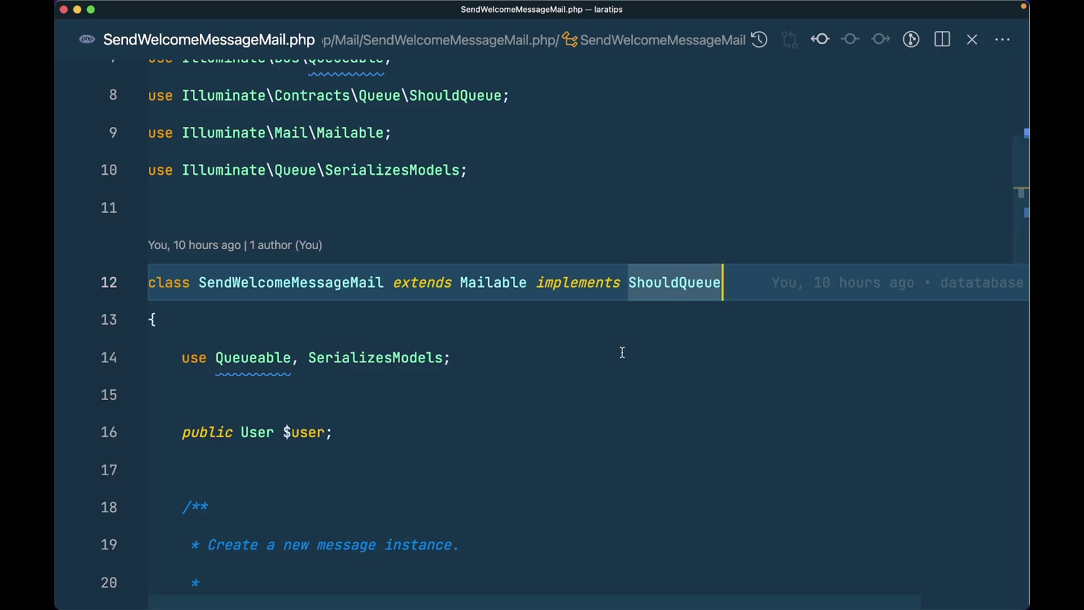
Save a Fake Filler user through the Laravel form and view the empty Mailtrap Demo inbox.
key(super+Tab)
click(885, 41)
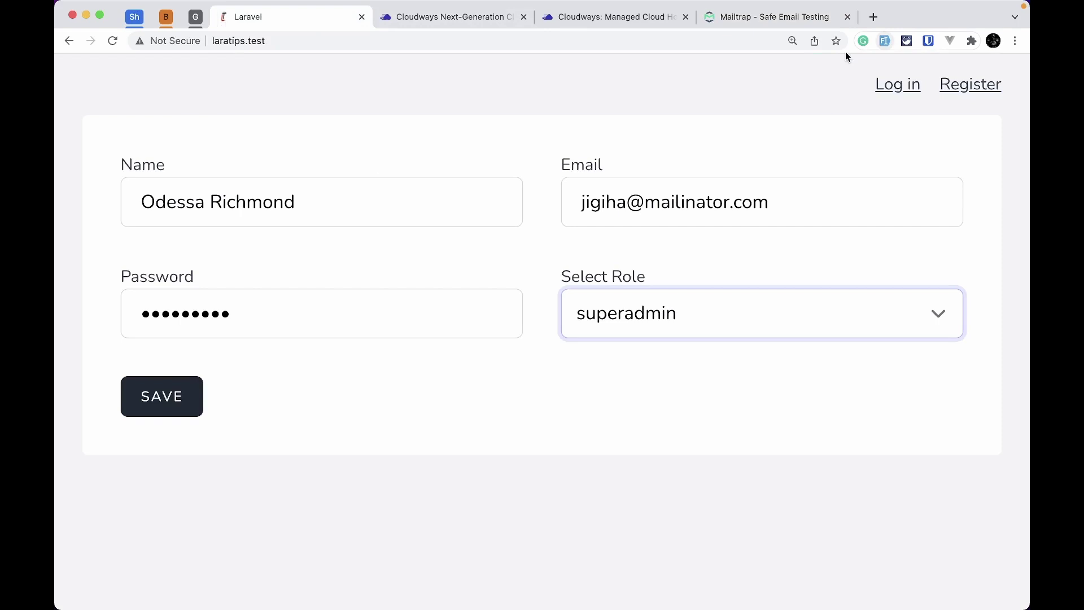
click(161, 396)
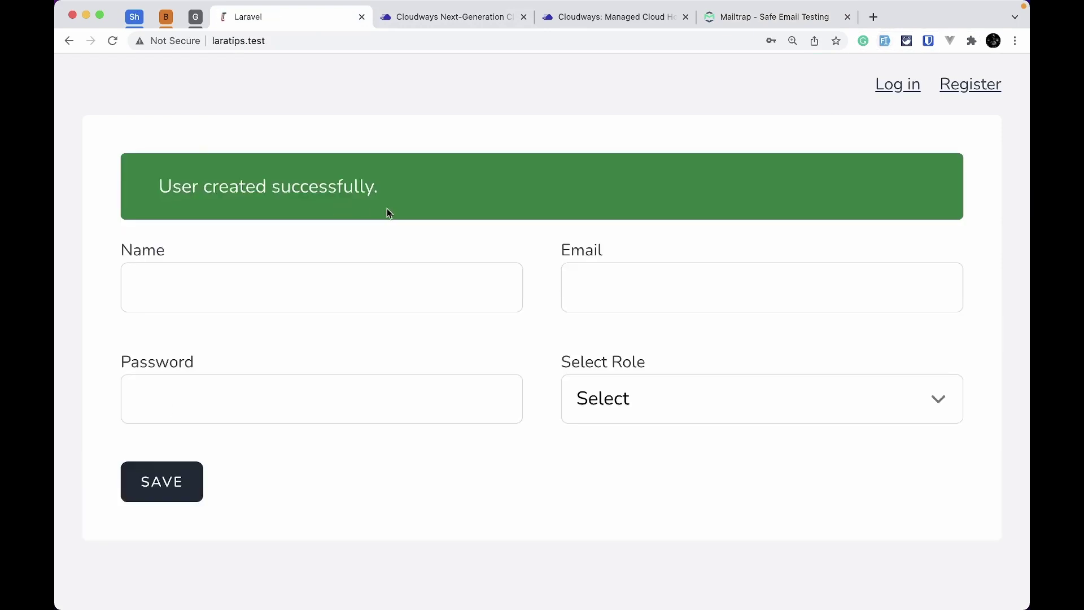
click(769, 17)
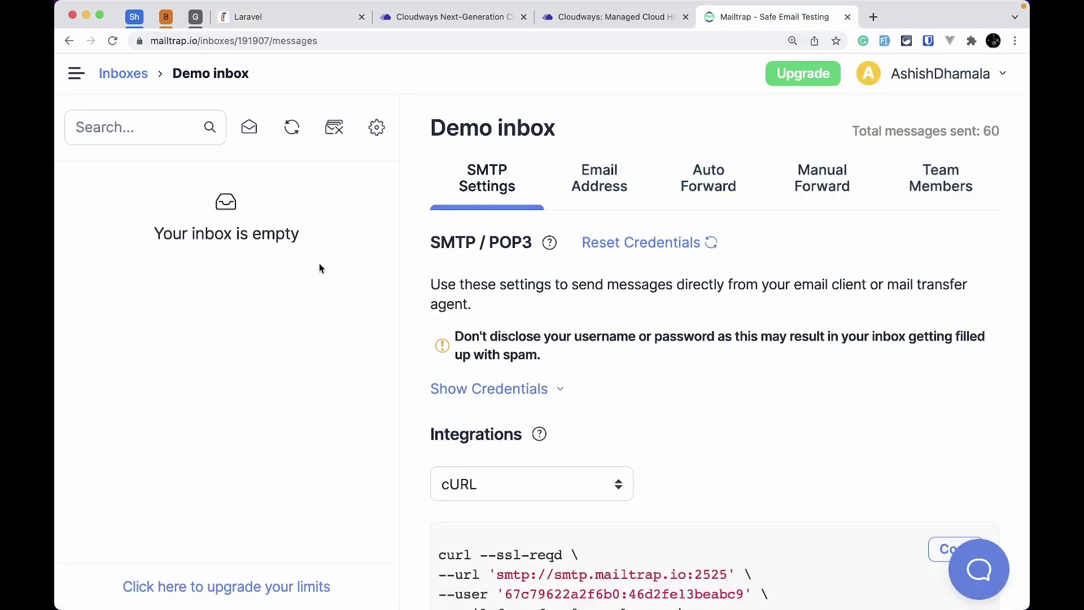
Run 'php artisan queue:listen' in the VS Code integrated terminal.
key(super+Tab)
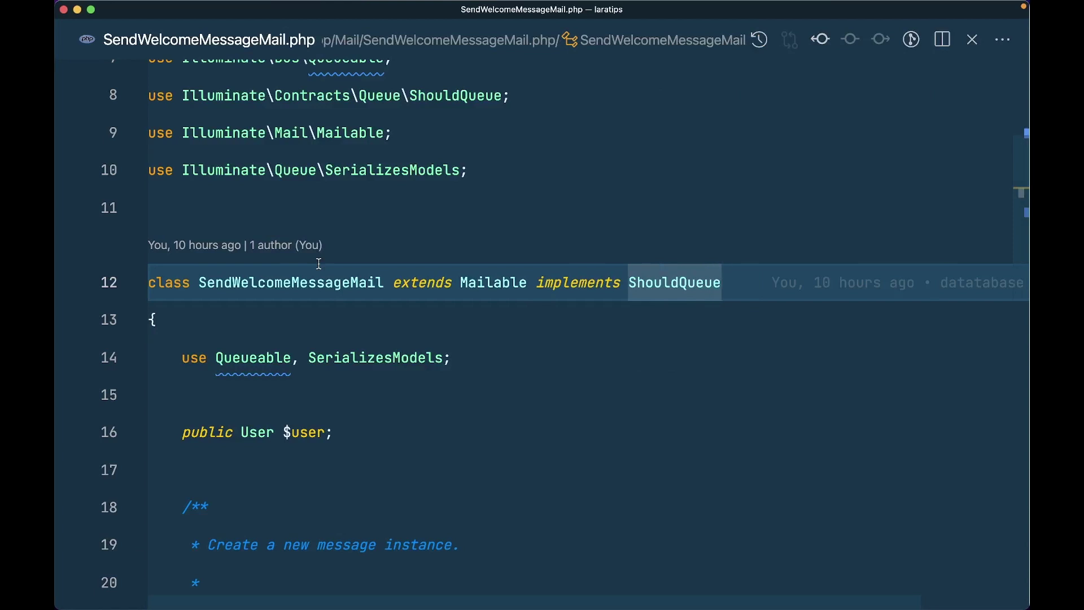
key(ctrl+grave)
text(ph p)
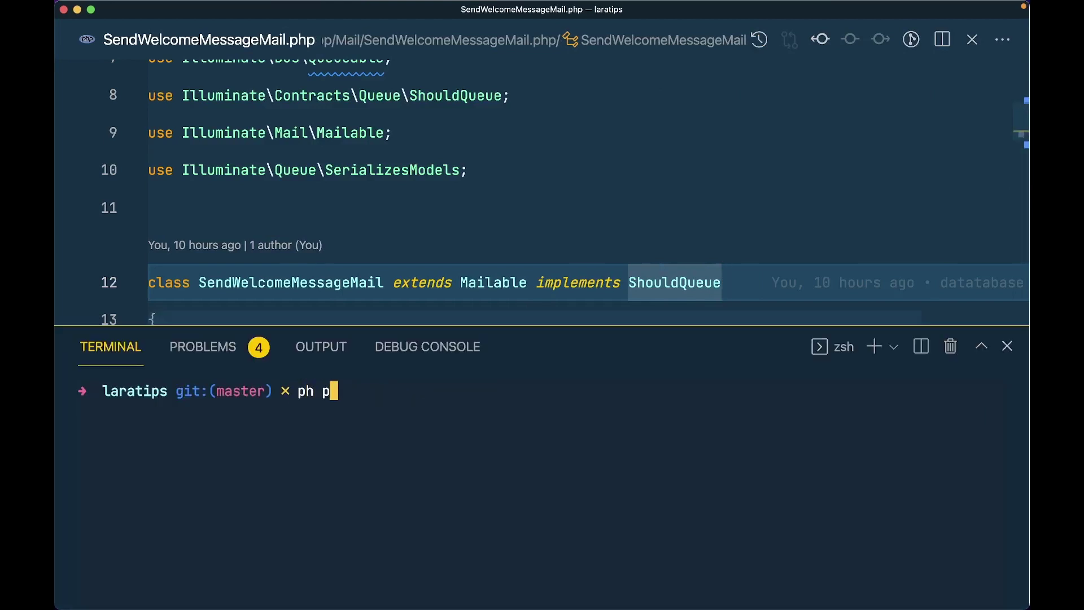
text(a)
key(Tab)
key(Return)
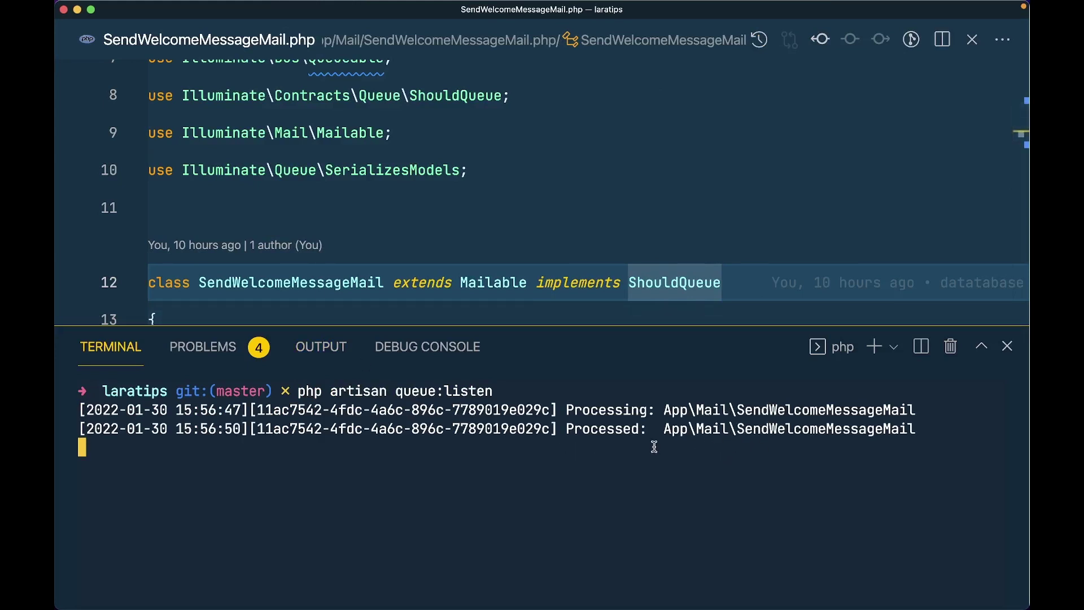
key(super+Tab)
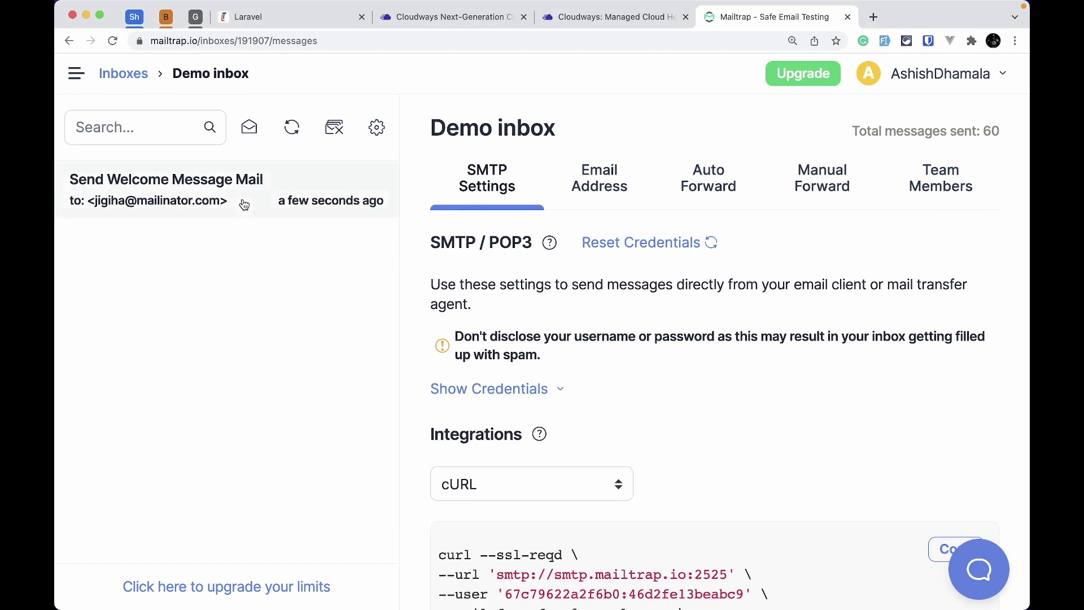
click(244, 203)
scroll(669, 475, down, 1)
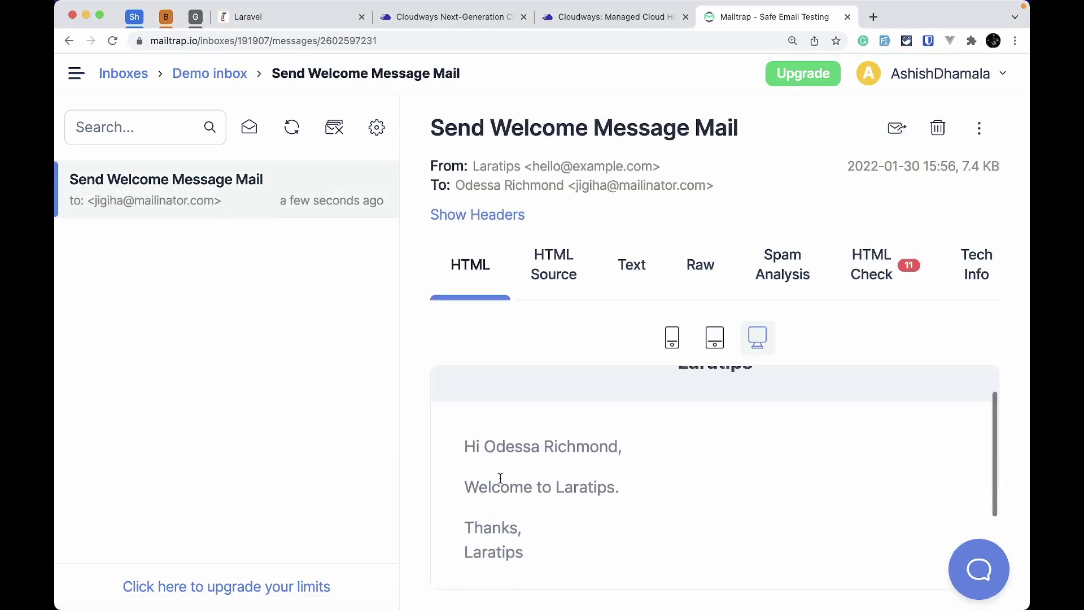
scroll(547, 500, down, 1)
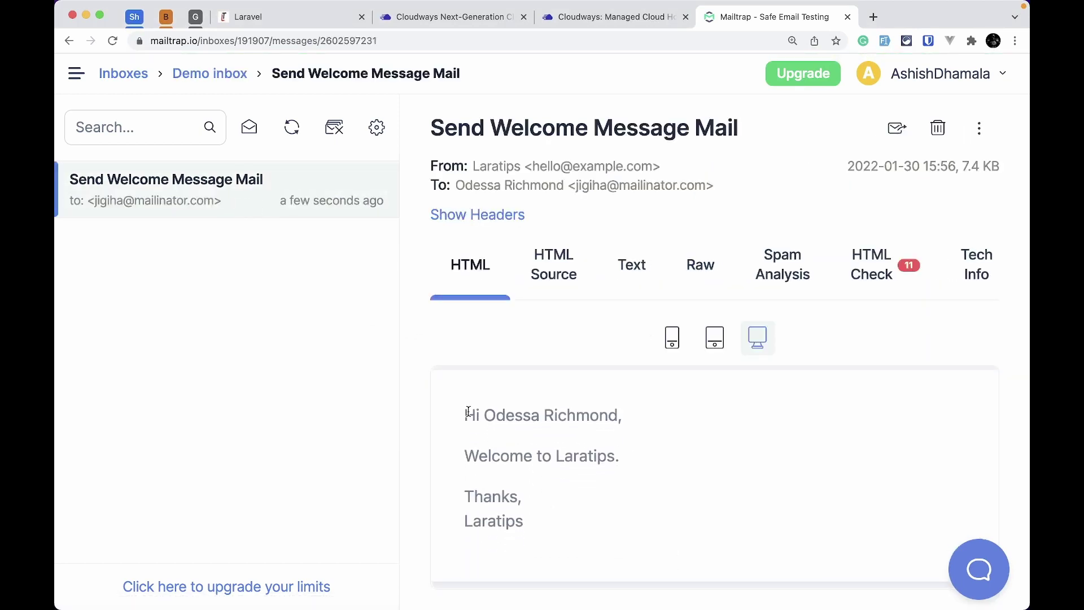
drag(467, 412, 574, 544)
click(517, 451)
Stop the queue listener with Ctrl+C in VS Code and return to the browser.
key(ctrl+Right)
key(ctrl+c)
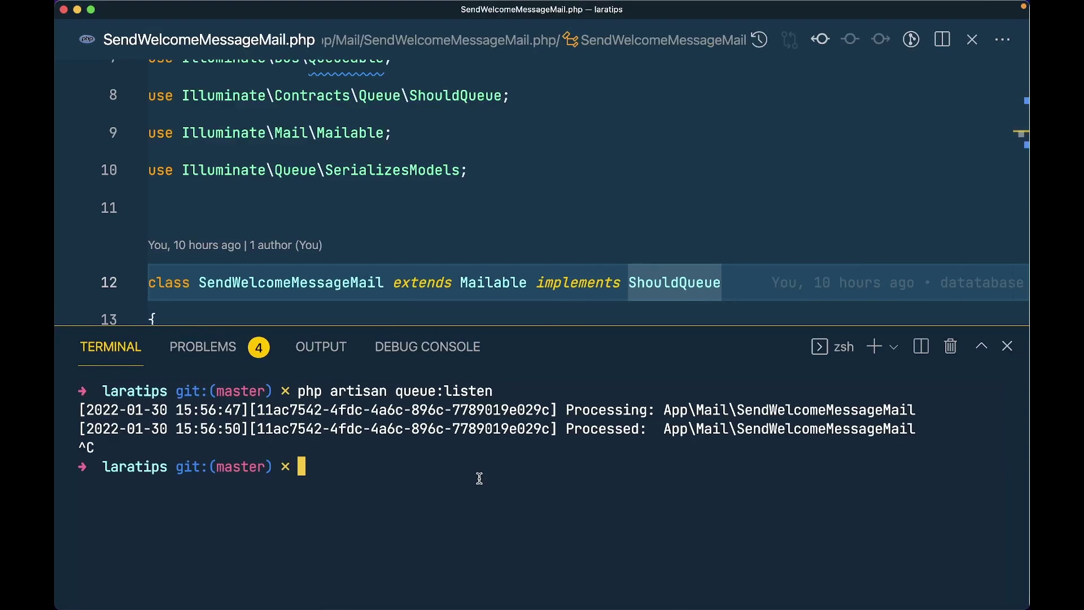
key(ctrl+Left)
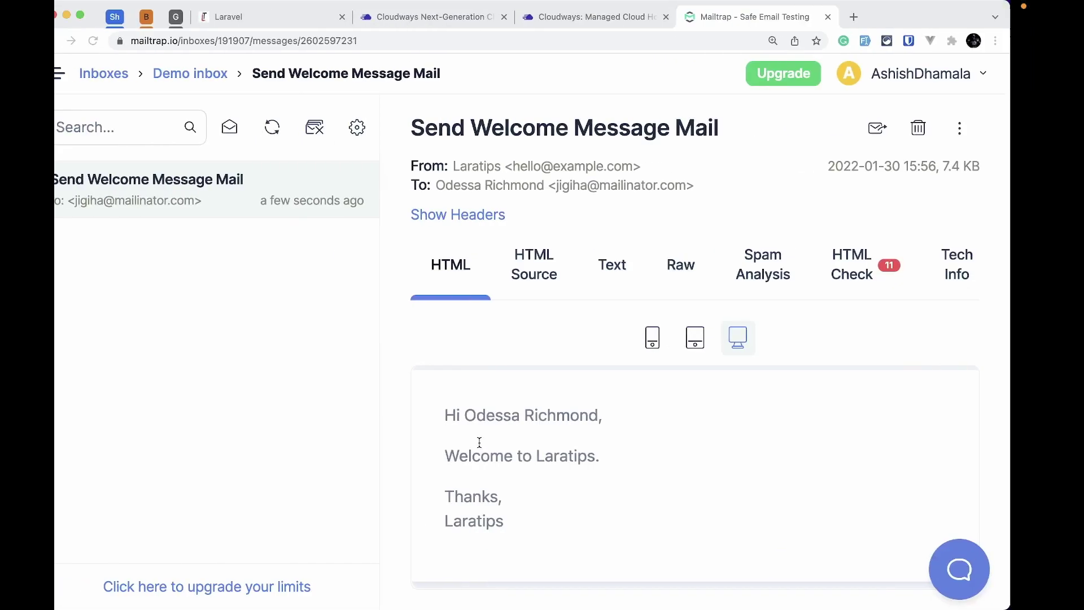
Pull the tips-and-tricks master branch into the Laravel app via Deployment Via Git.
click(455, 21)
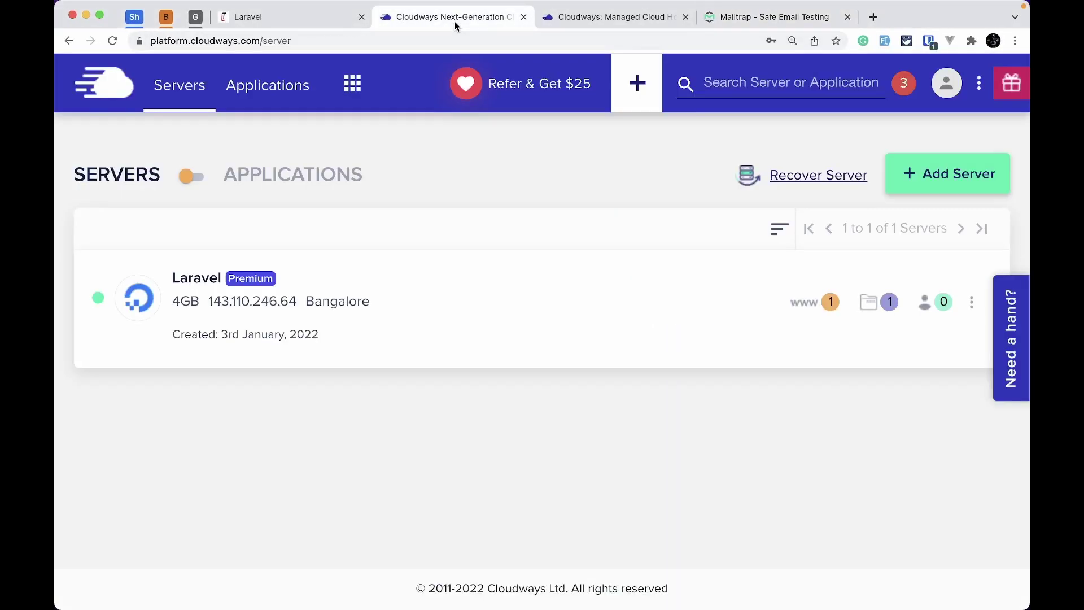
click(192, 175)
click(172, 279)
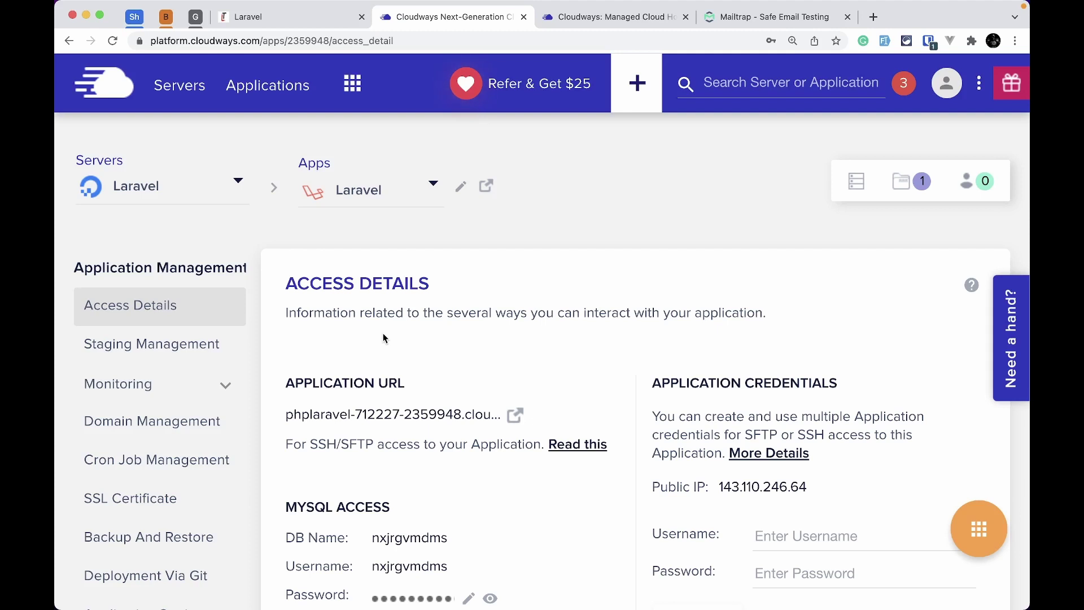
scroll(383, 338, down, 2)
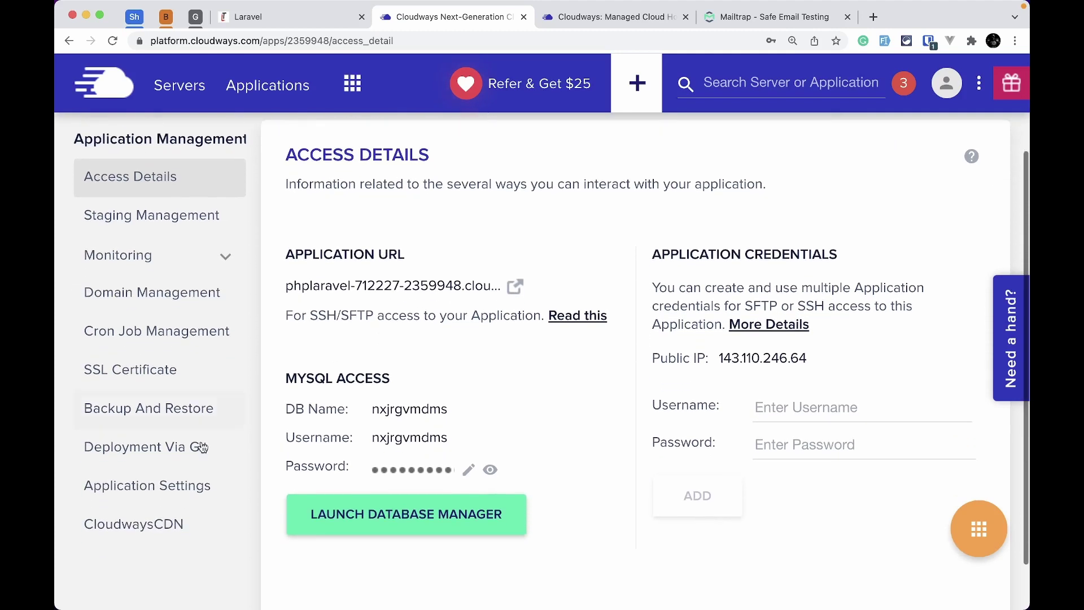
click(178, 447)
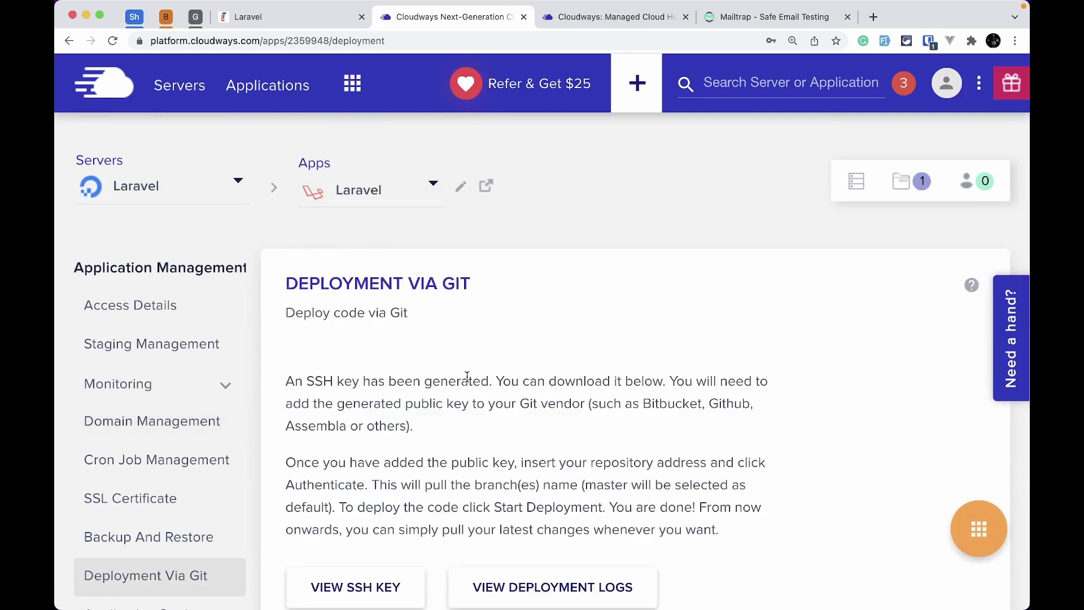
scroll(467, 376, down, 5)
scroll(466, 376, down, 5)
click(347, 425)
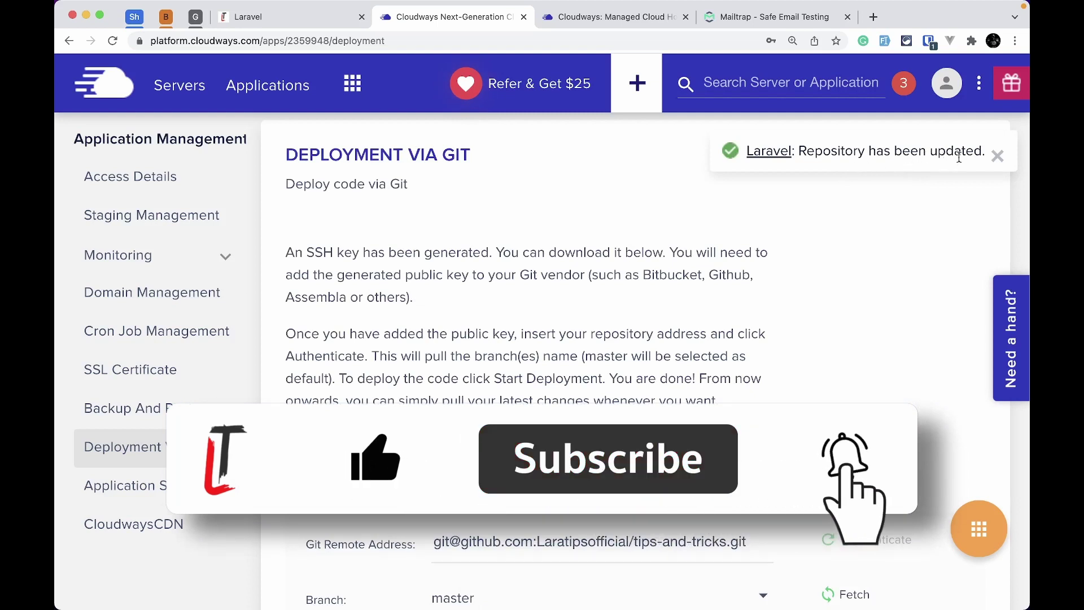
click(997, 155)
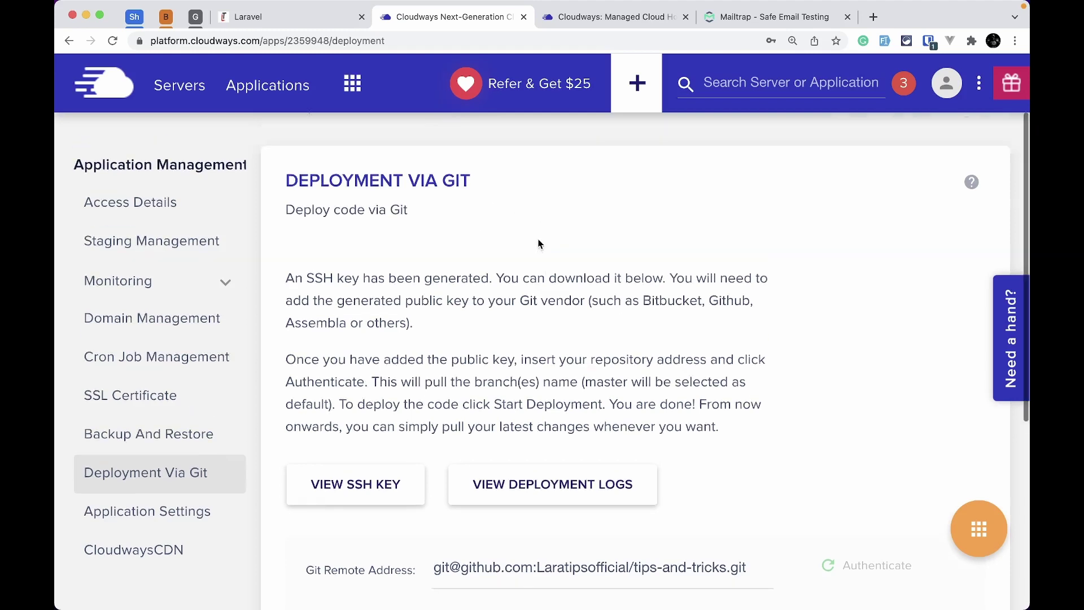
scroll(516, 179, up, 5)
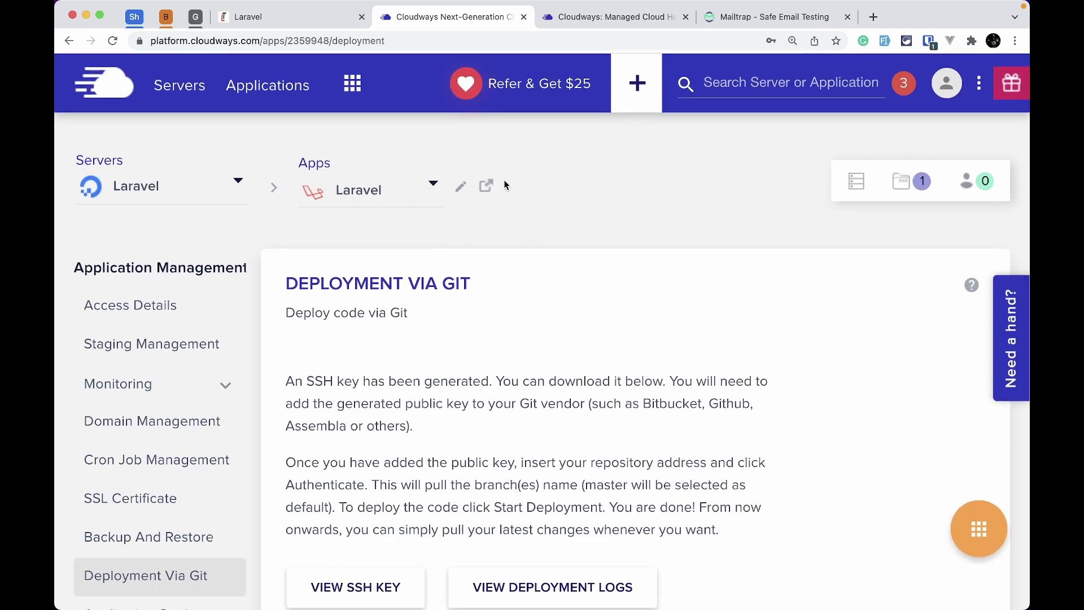
Open the live Cloudways Laravel app and save a Fake Filler user with the editor role.
click(489, 186)
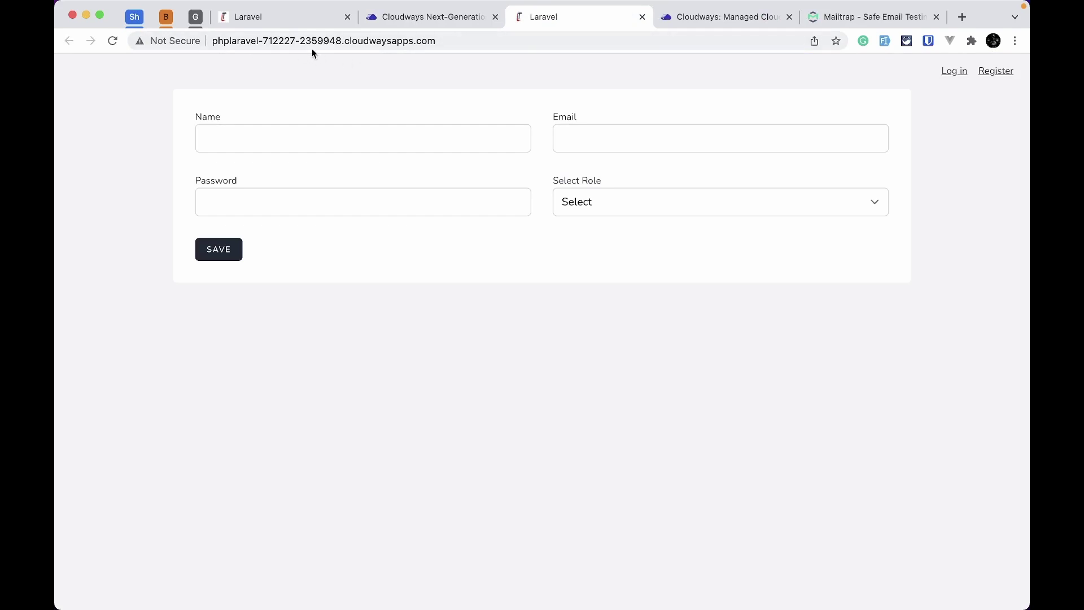
key(super+plus)
key(super+plus)
key(super+plus)
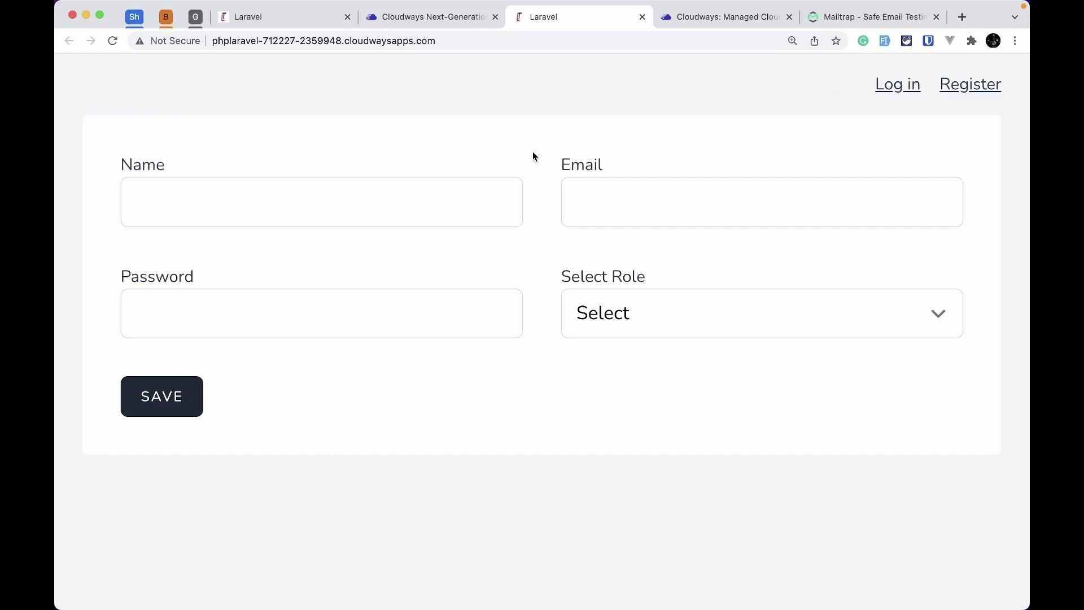
key(super+Tab)
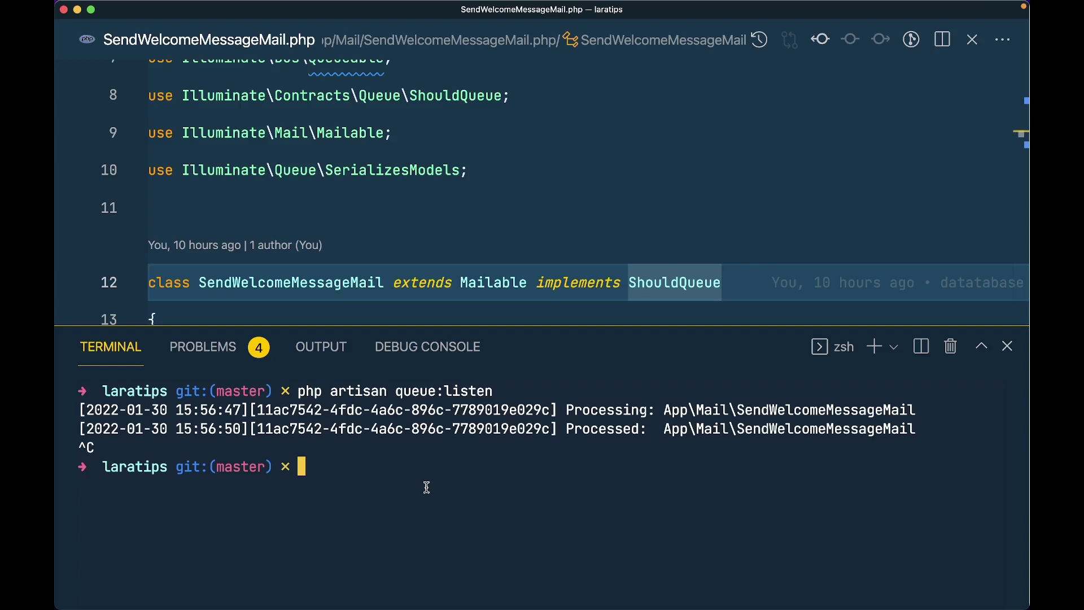
key(super+Tab)
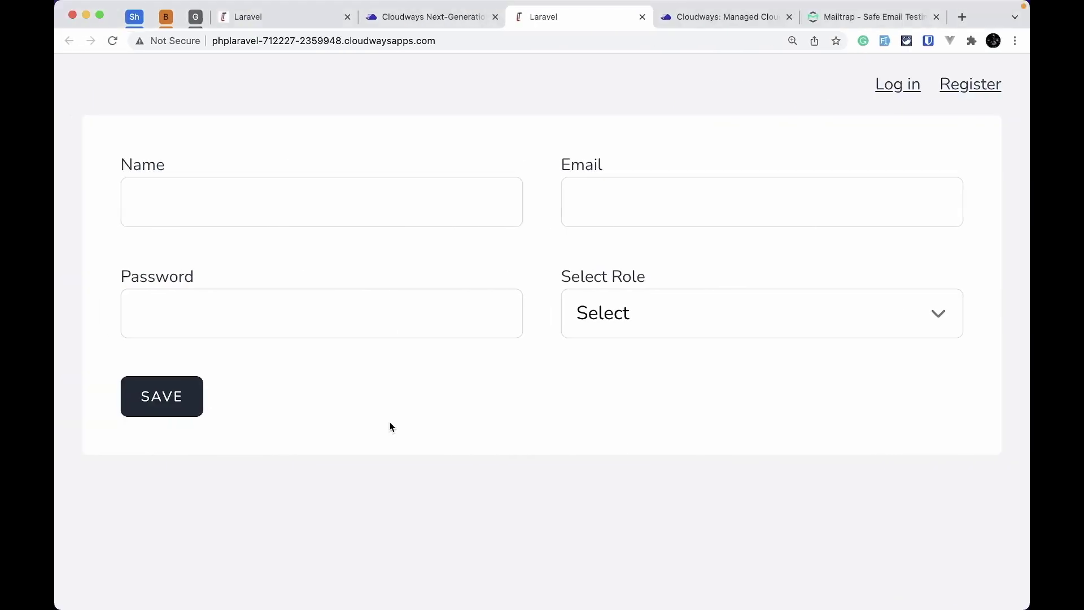
click(886, 42)
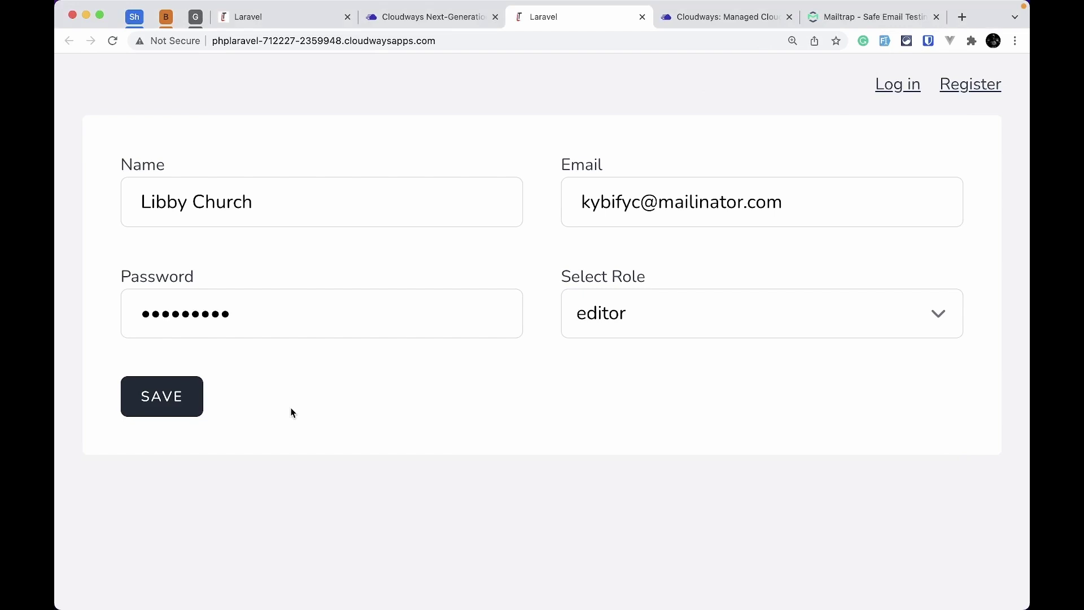
click(170, 396)
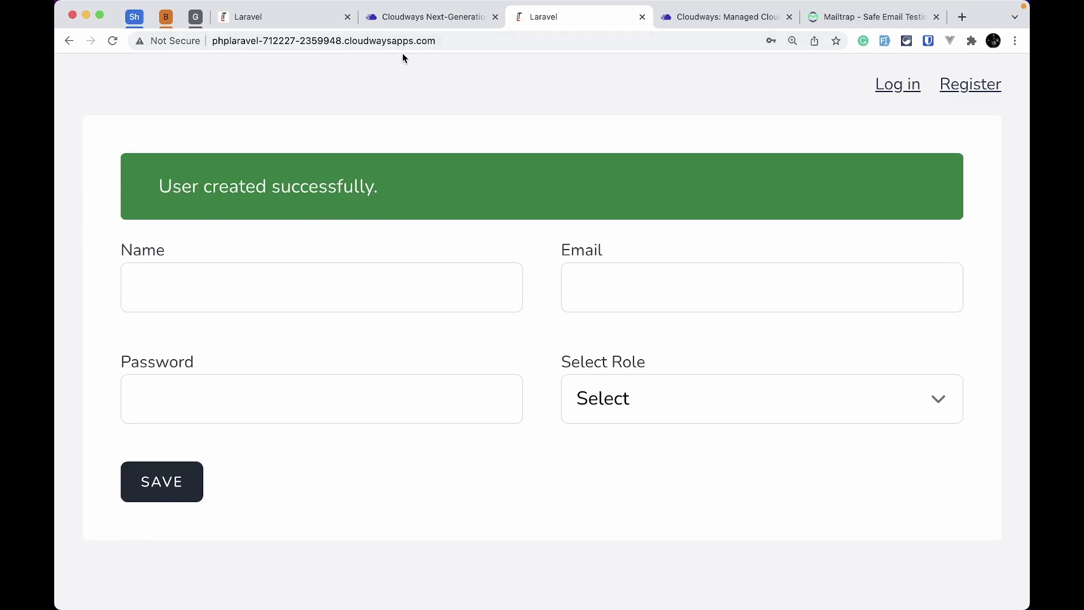
Confirm Mailtrap's Demo inbox holds only the earlier welcome email, then go back to Cloudways.
click(850, 18)
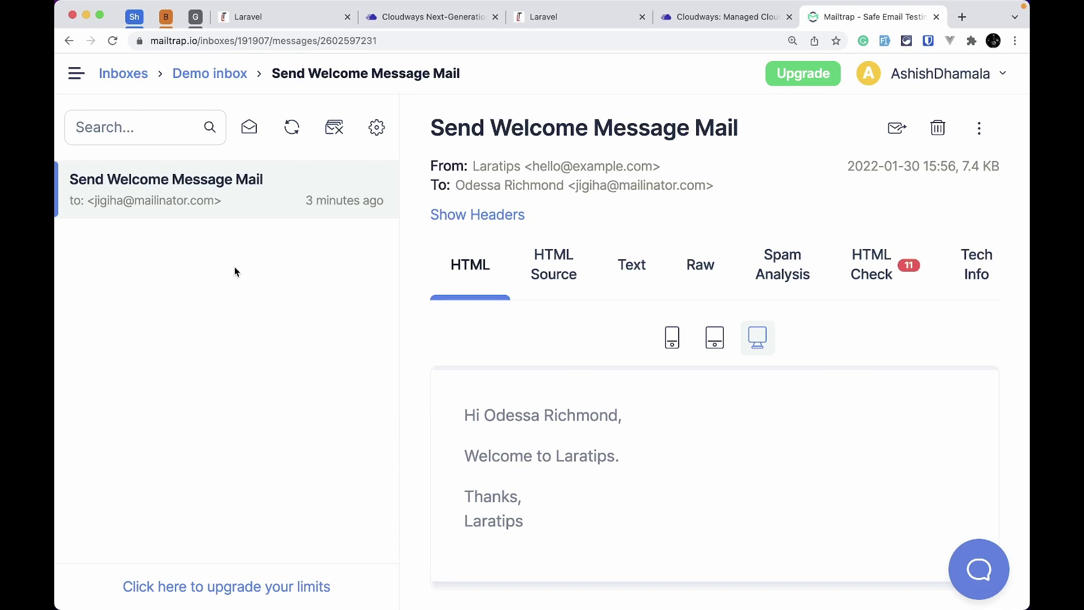
click(432, 17)
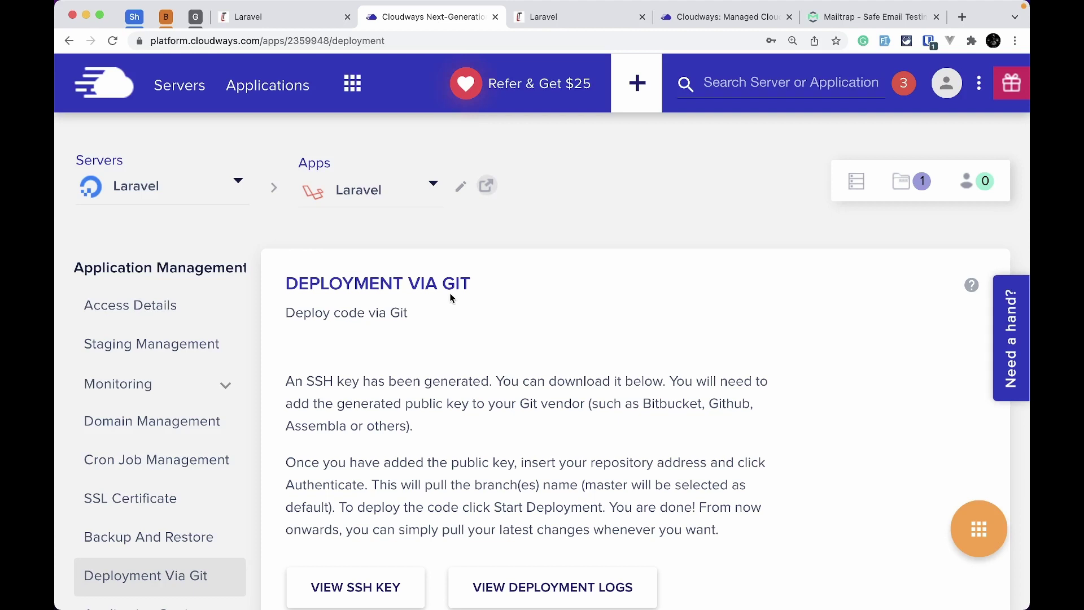
scroll(449, 292, down, 3)
scroll(450, 293, down, 3)
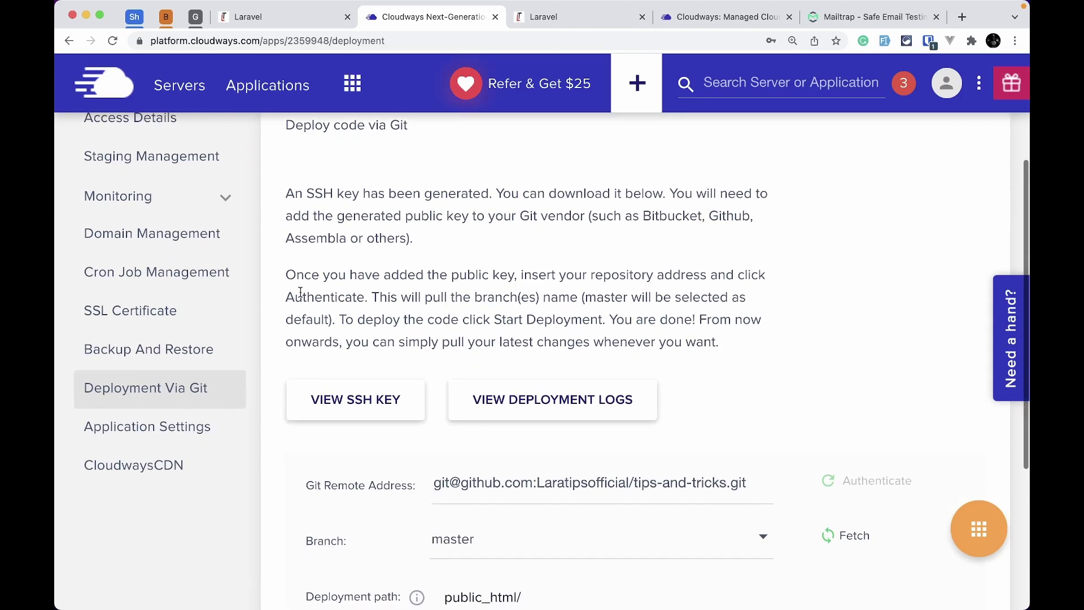
scroll(301, 292, up, 5)
scroll(251, 321, down, 2)
scroll(176, 402, down, 2)
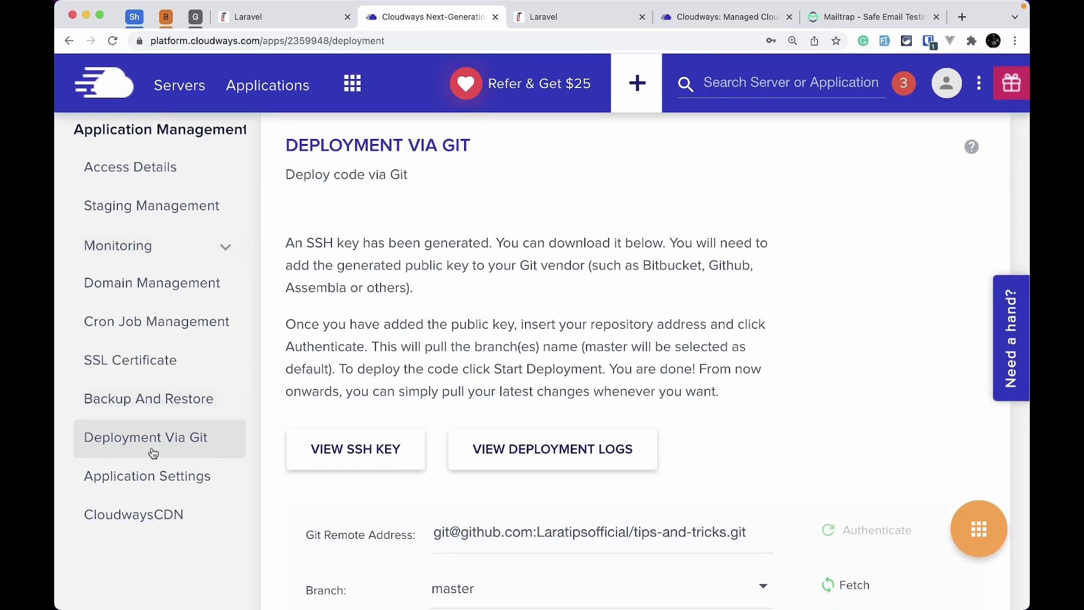
Open the Laravel app's Supervisord Jobs tab under Application Settings.
click(149, 485)
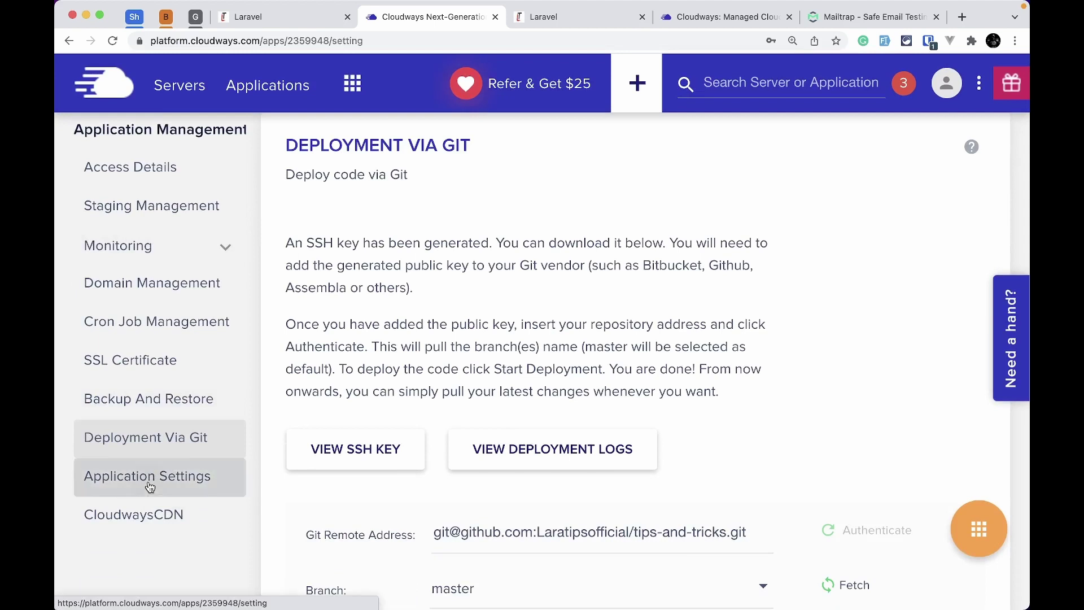
scroll(542, 386, down, 3)
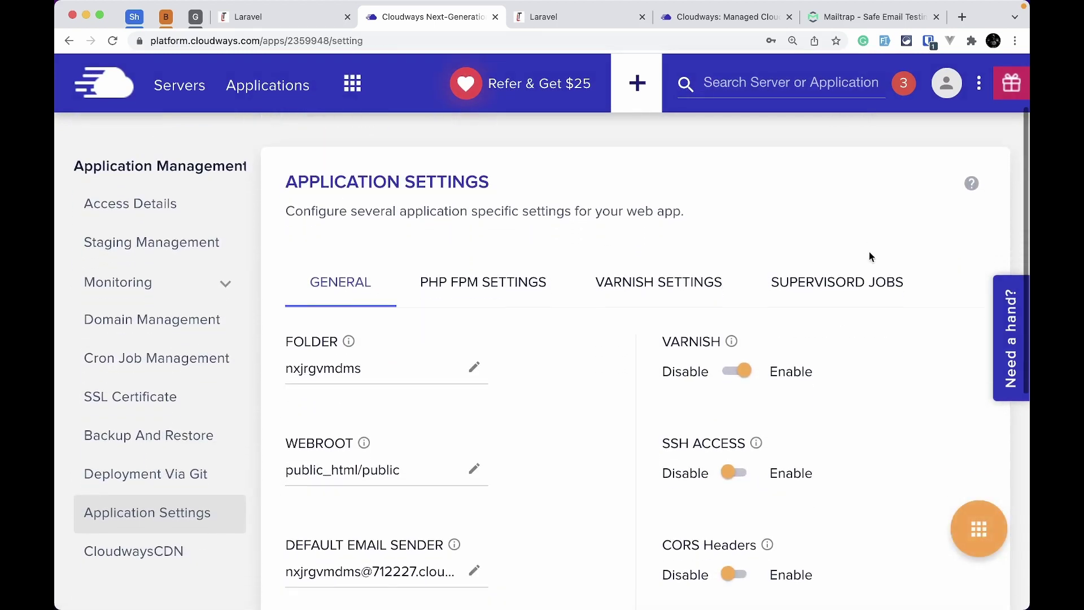
click(875, 295)
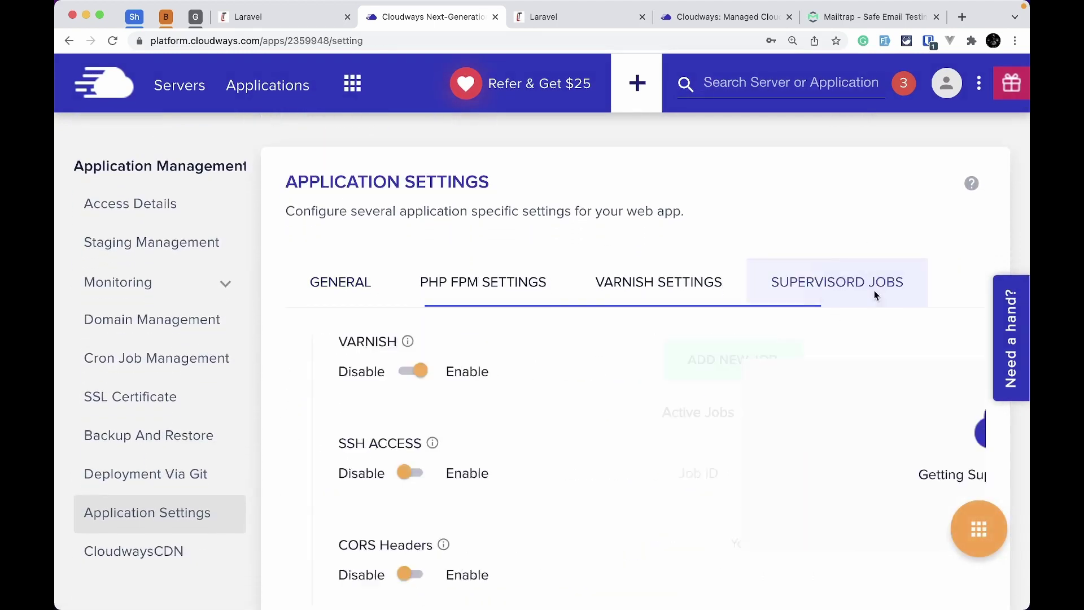
scroll(875, 295, down, 2)
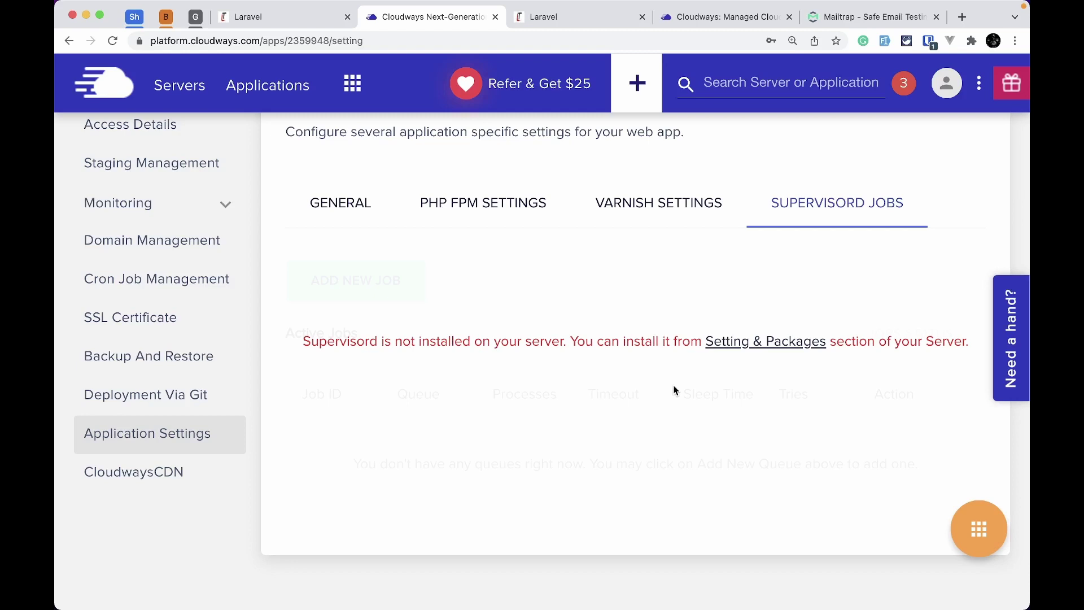
Install Supervisord from the server's Settings & Packages and dismiss the 'Package updated' notice.
click(770, 347)
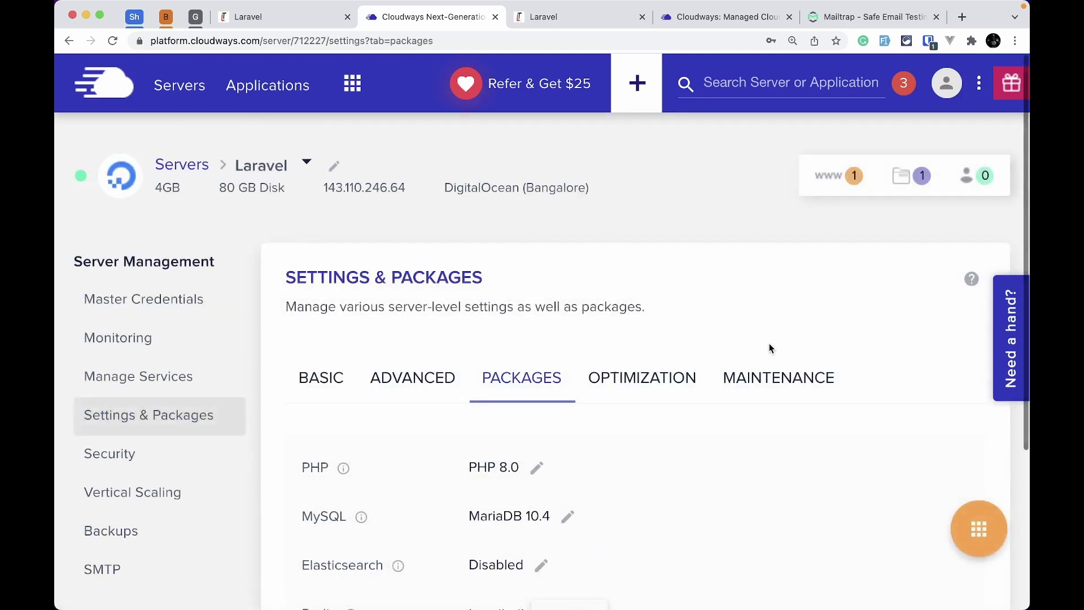
scroll(609, 414, down, 2)
scroll(608, 414, down, 2)
scroll(608, 413, down, 1)
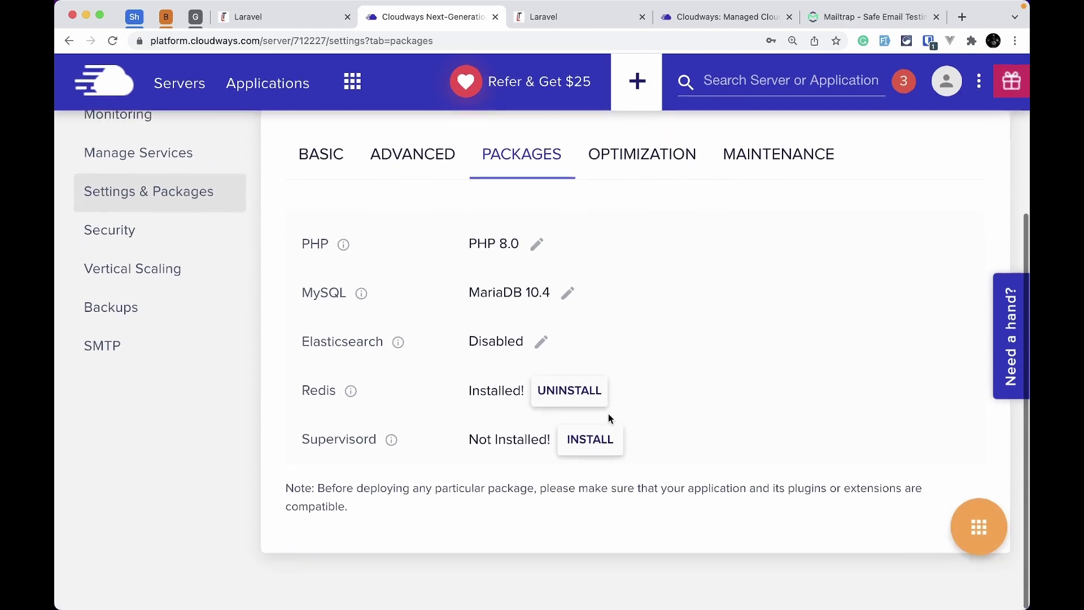
drag(311, 442, 355, 443)
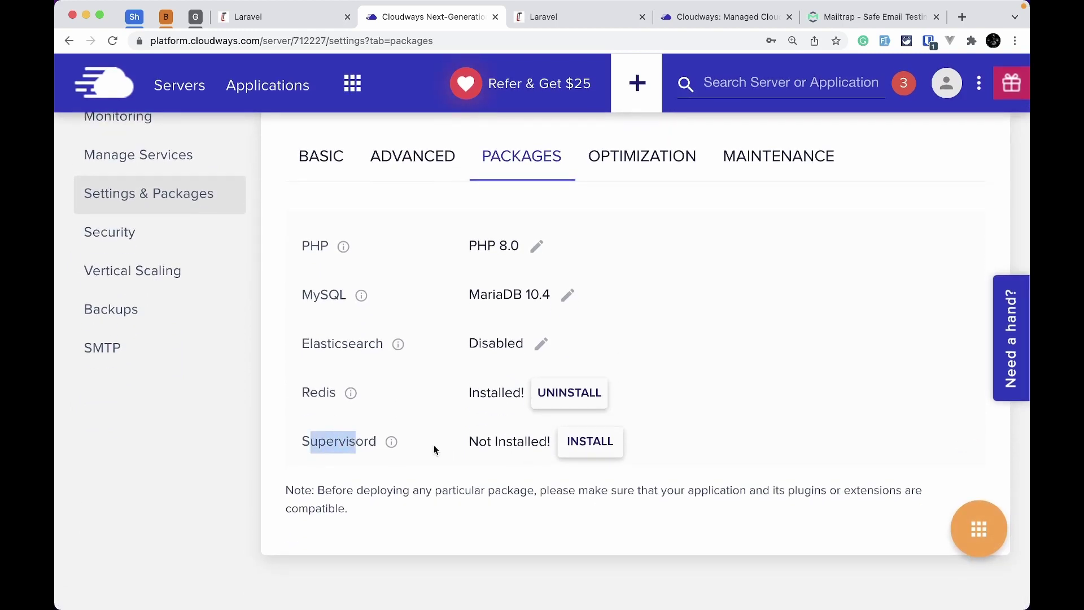
click(590, 441)
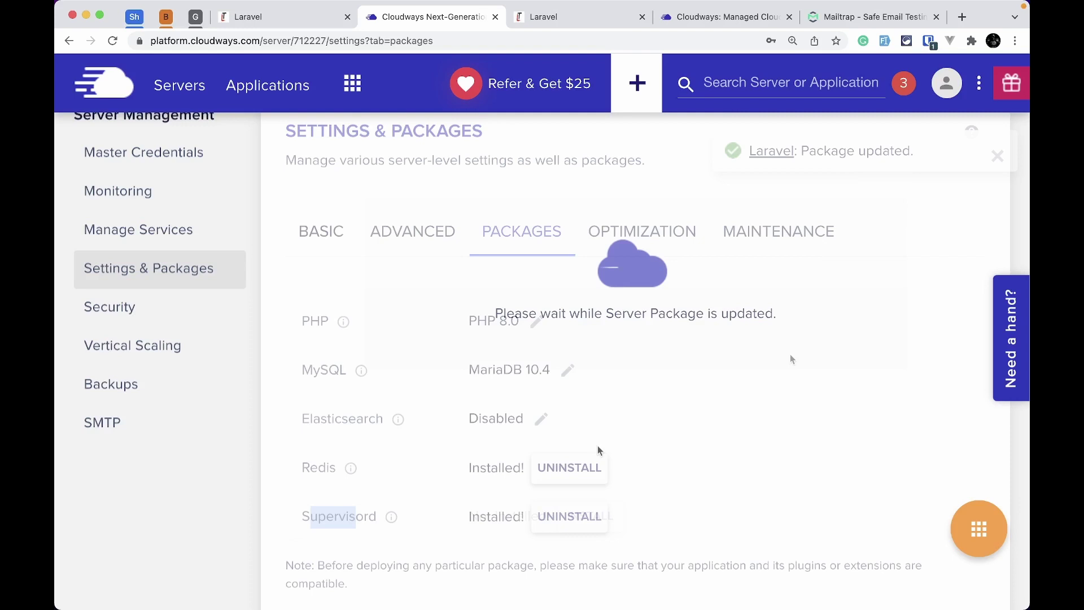
drag(806, 150, 905, 152)
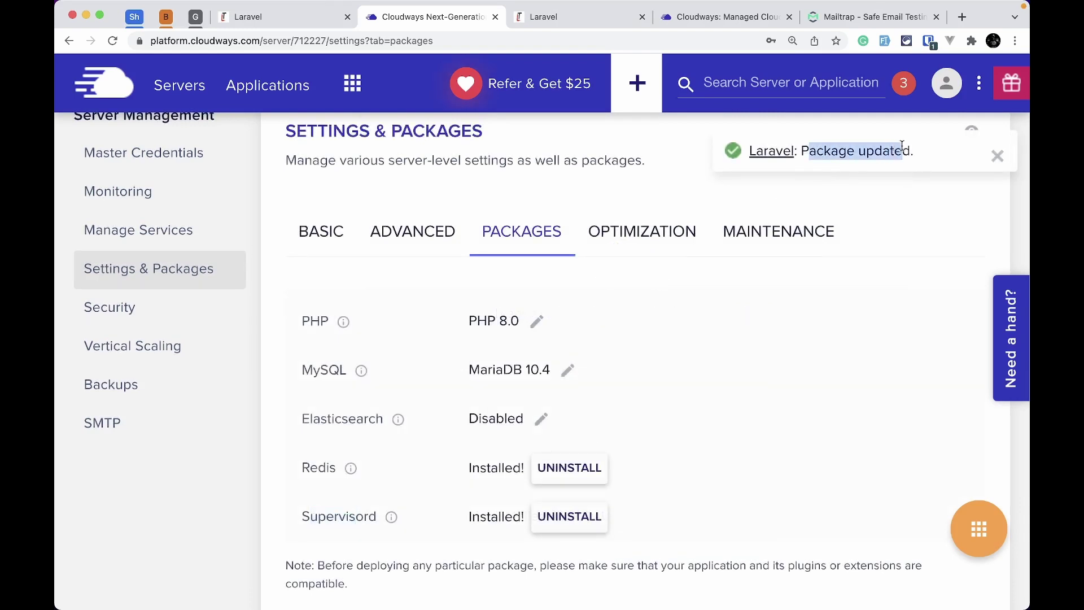
click(998, 158)
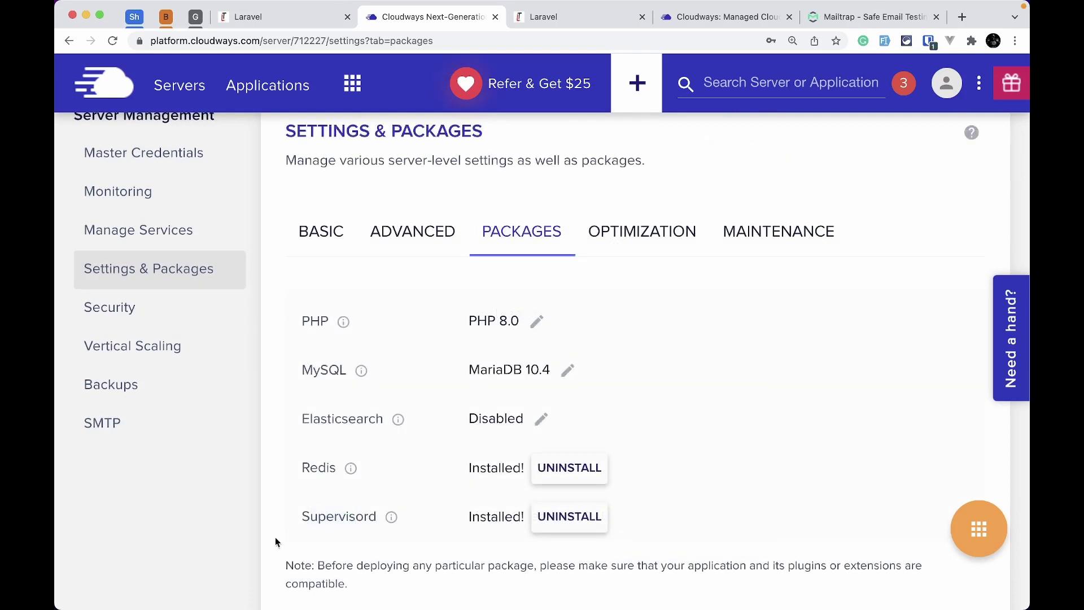
scroll(351, 515, down, 1)
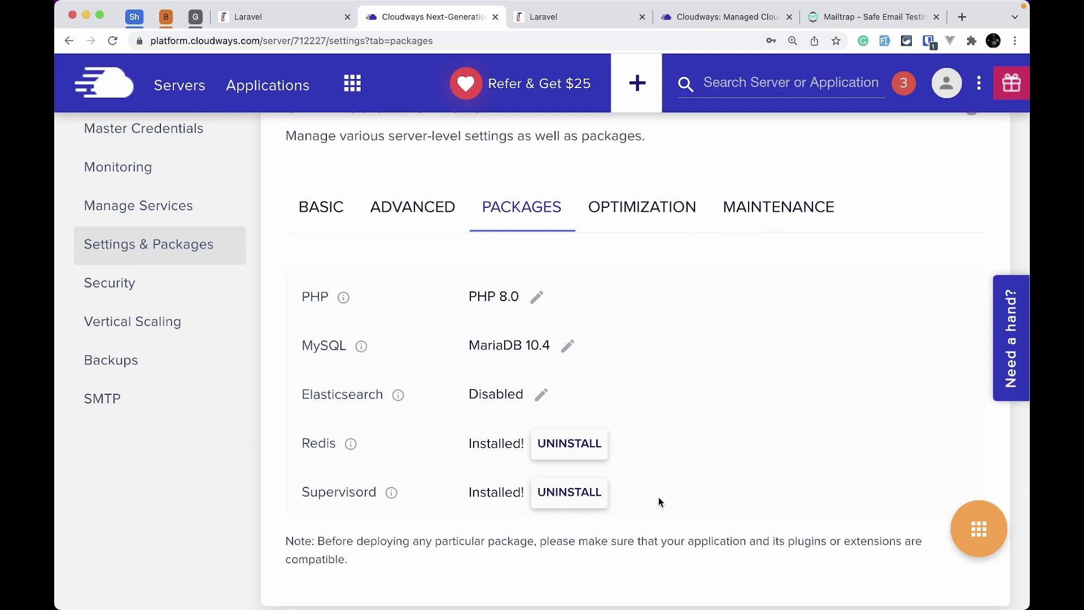
scroll(658, 497, up, 3)
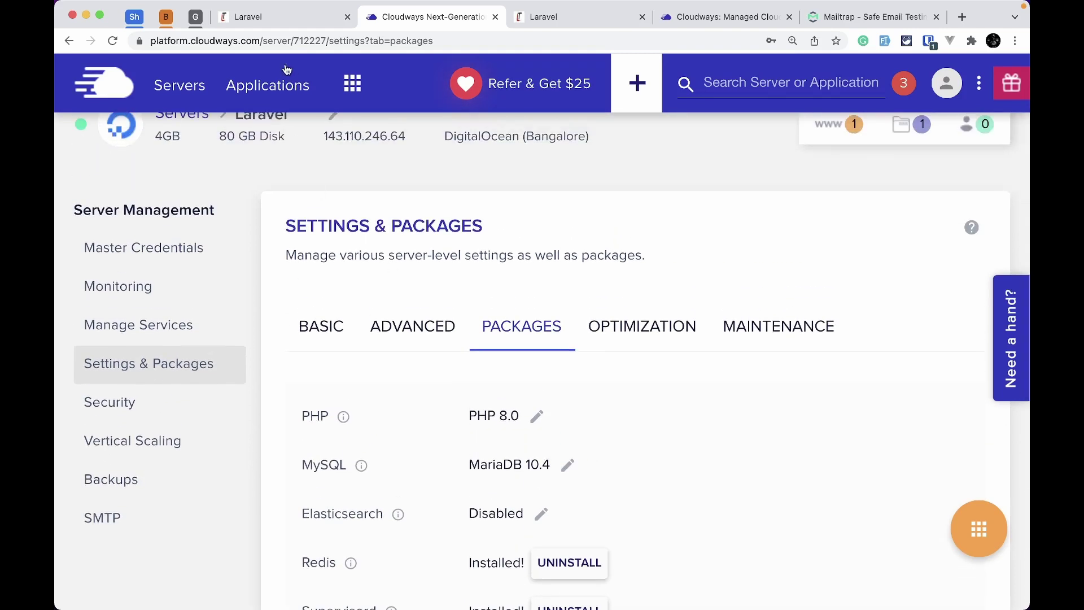
Open the Laravel application's Supervisord Jobs tab under Application Settings.
click(274, 86)
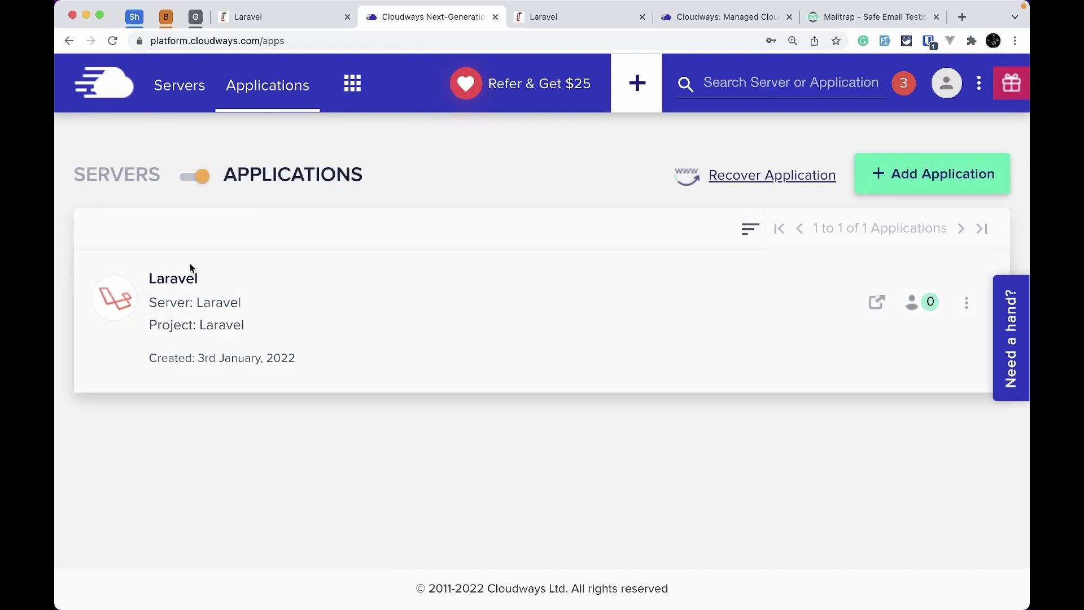
click(179, 277)
scroll(219, 381, down, 3)
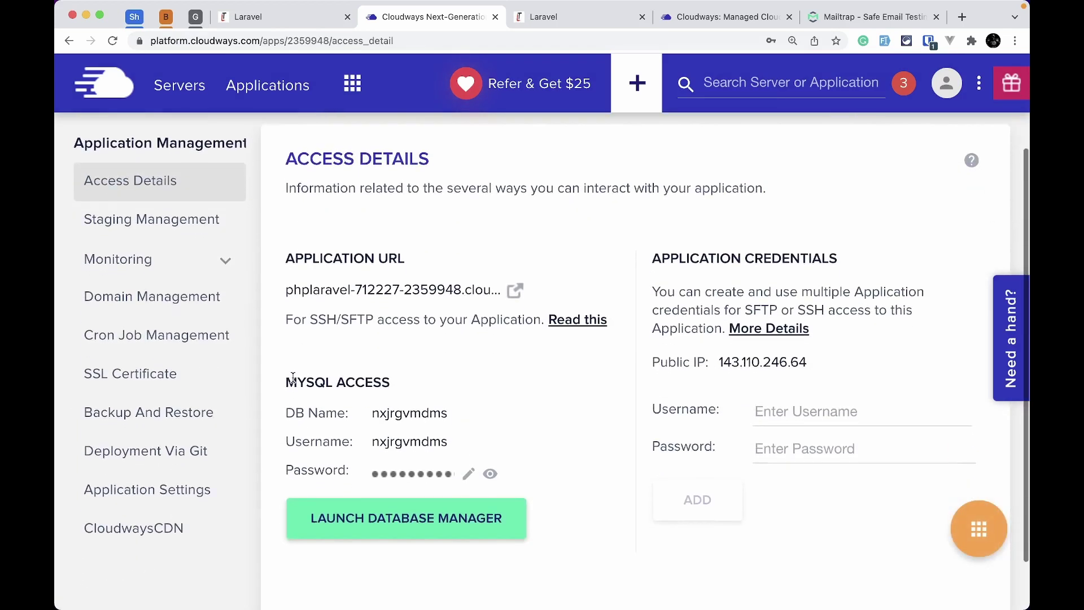
click(148, 463)
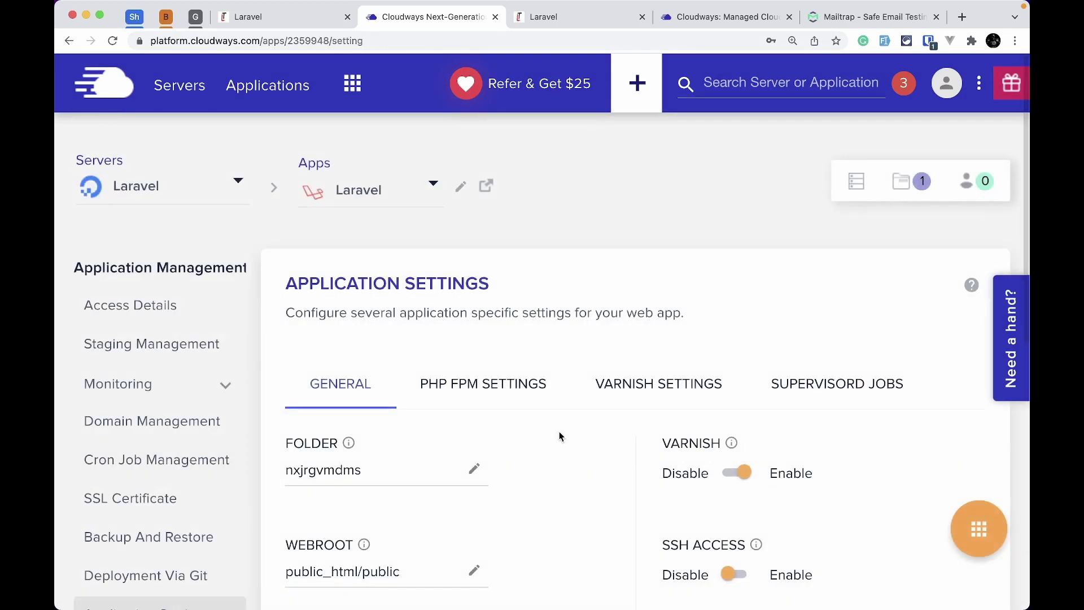
click(872, 383)
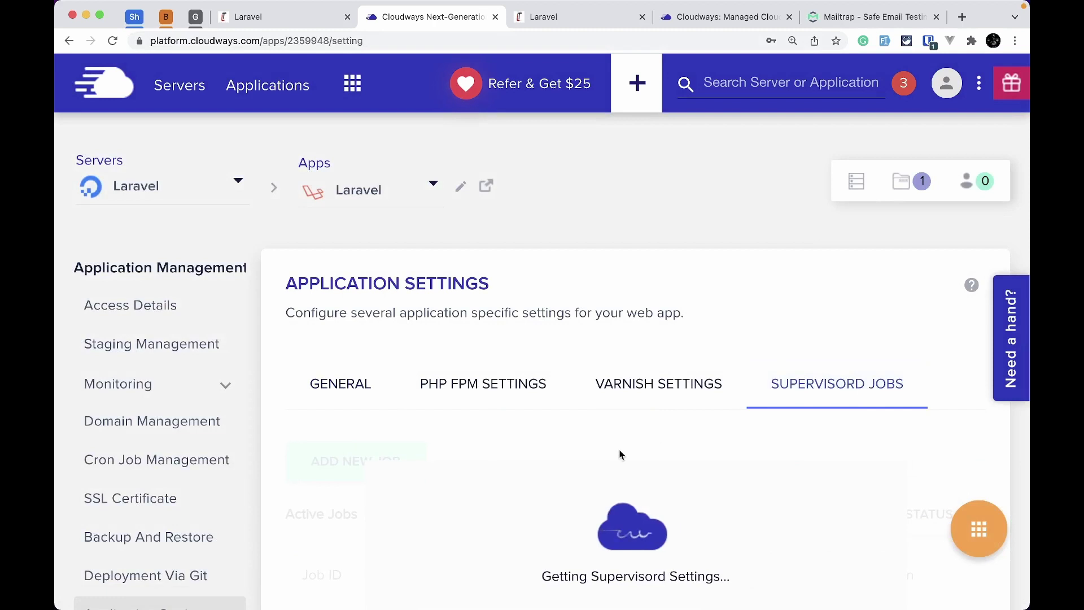
scroll(621, 455, down, 2)
scroll(621, 455, down, 2)
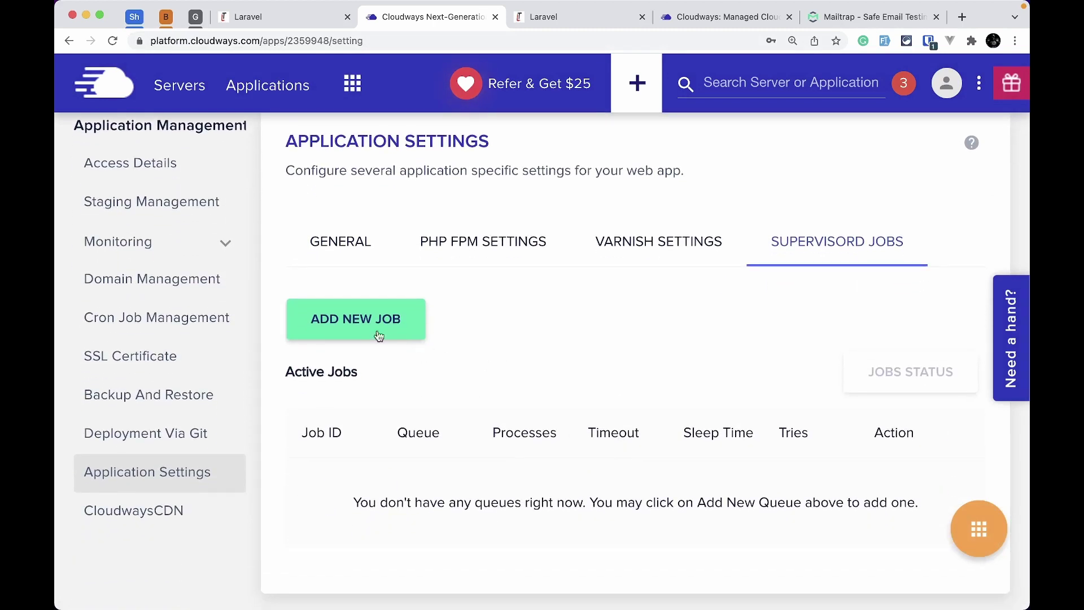
scroll(473, 321, down, 1)
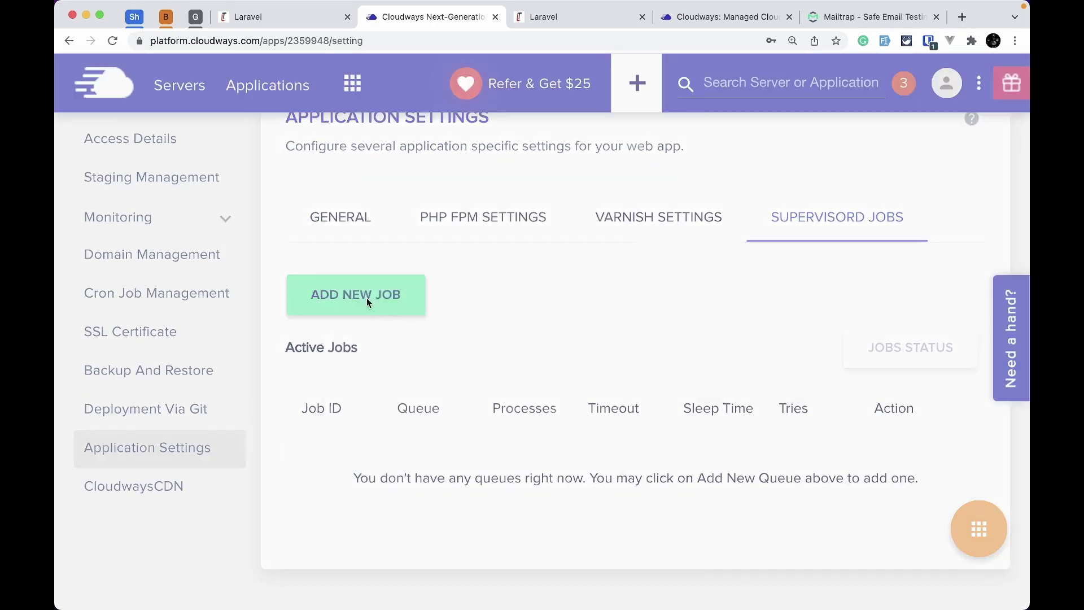
Save Job_1 on the default queue with 1 process, 60-second timeout and 3-second sleep.
click(367, 293)
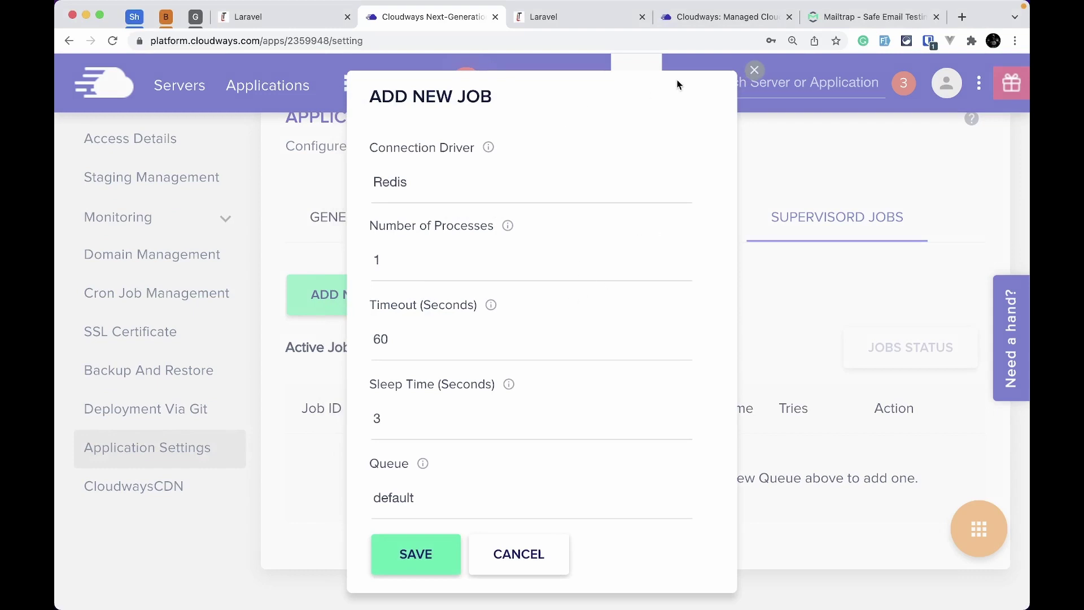
click(855, 16)
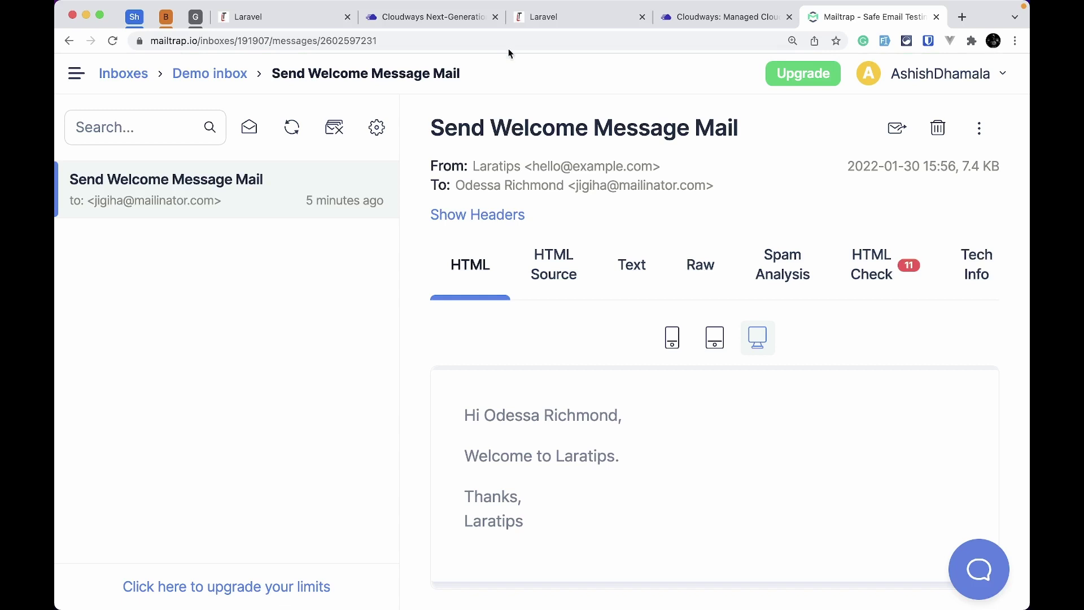
click(726, 17)
click(445, 16)
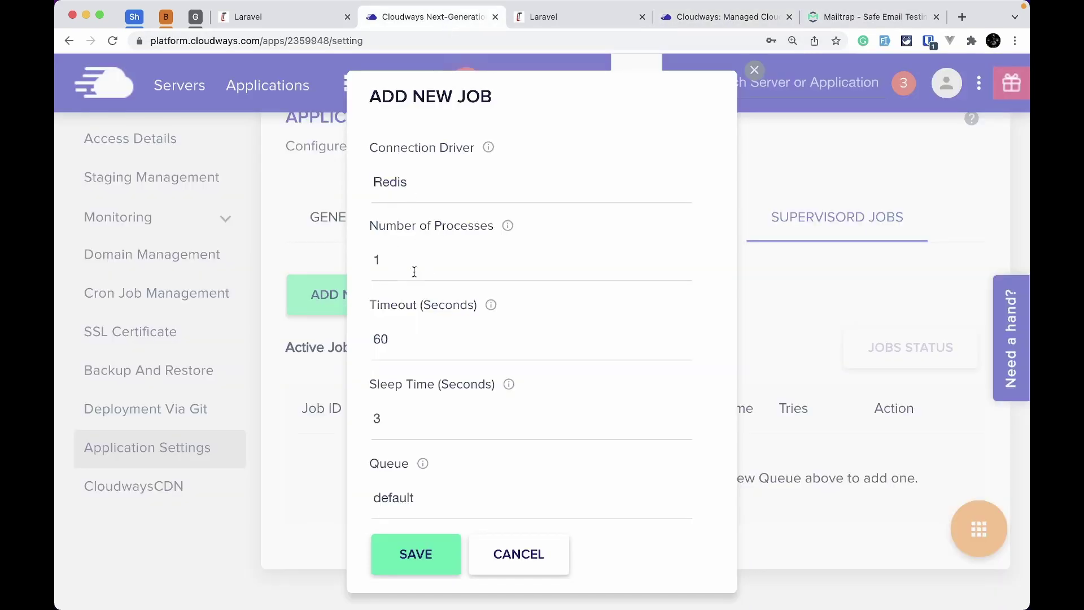
scroll(410, 266, down, 1)
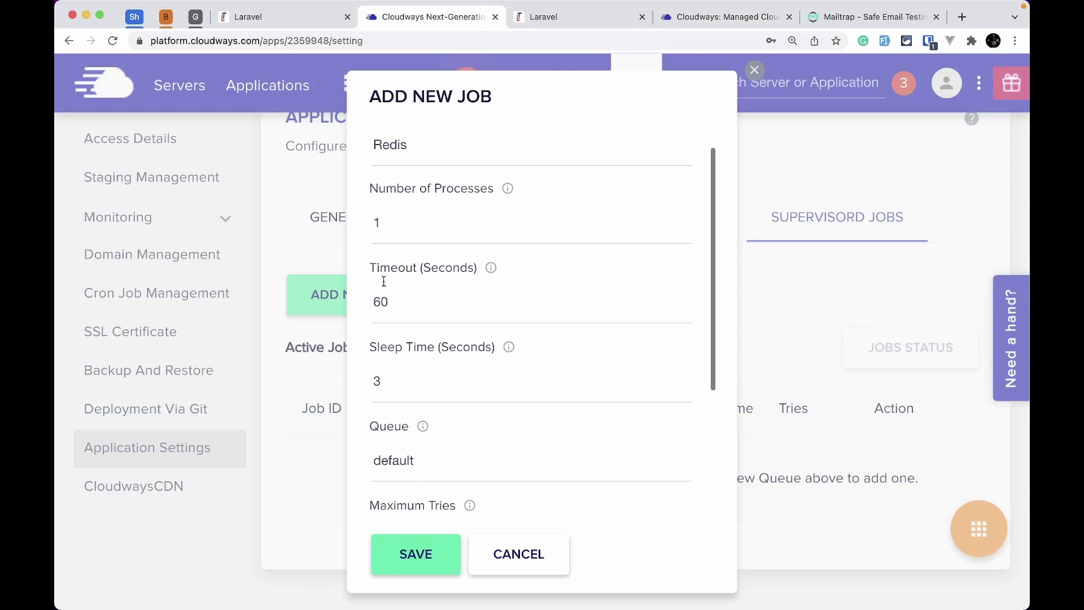
scroll(419, 306, down, 2)
scroll(434, 347, down, 2)
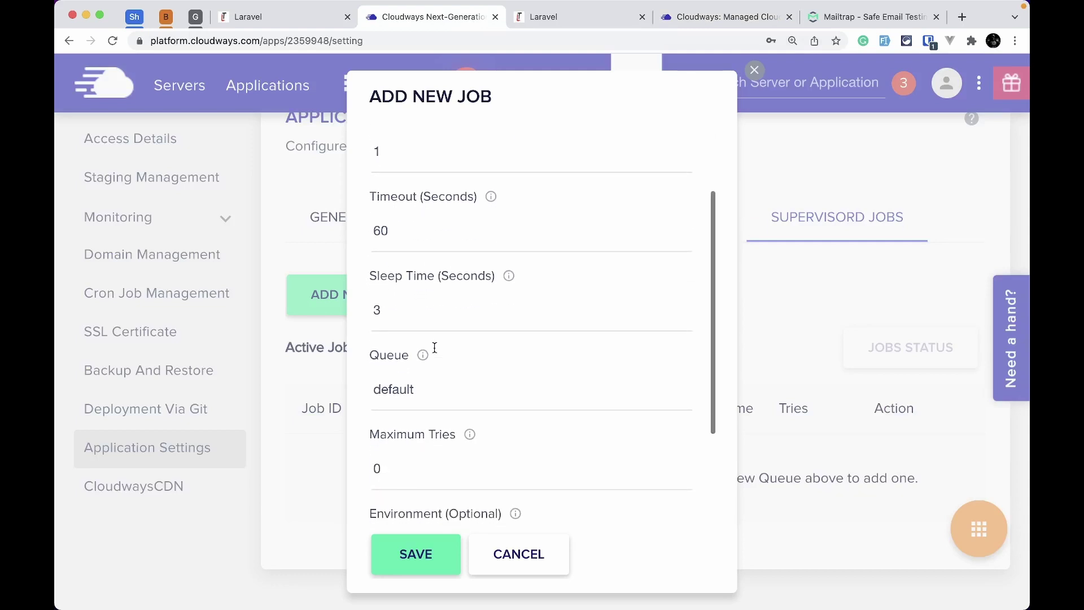
scroll(434, 347, down, 1)
scroll(445, 358, down, 2)
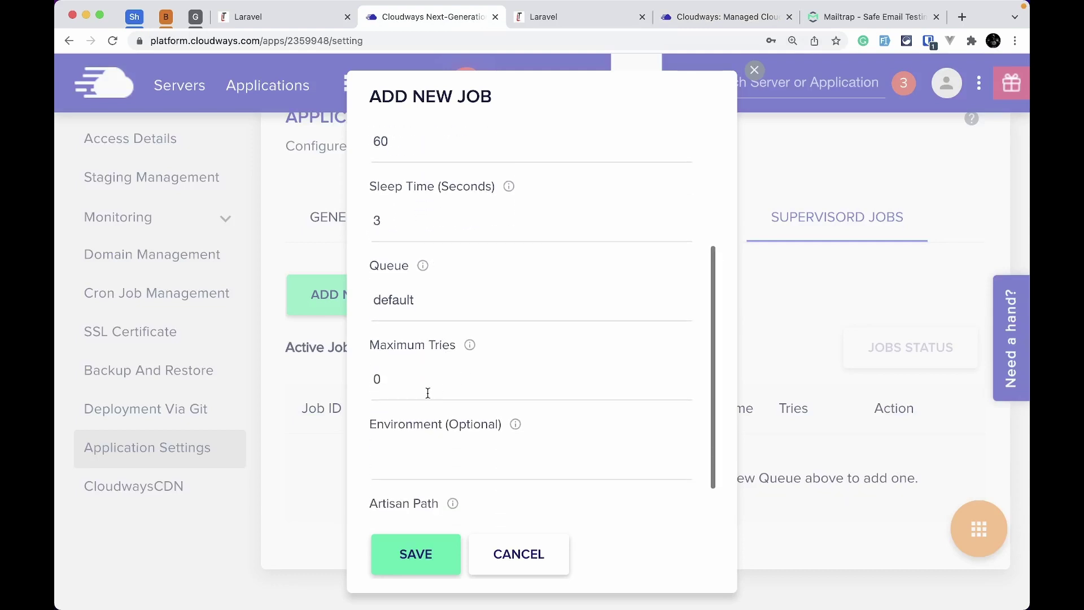
scroll(427, 390, down, 1)
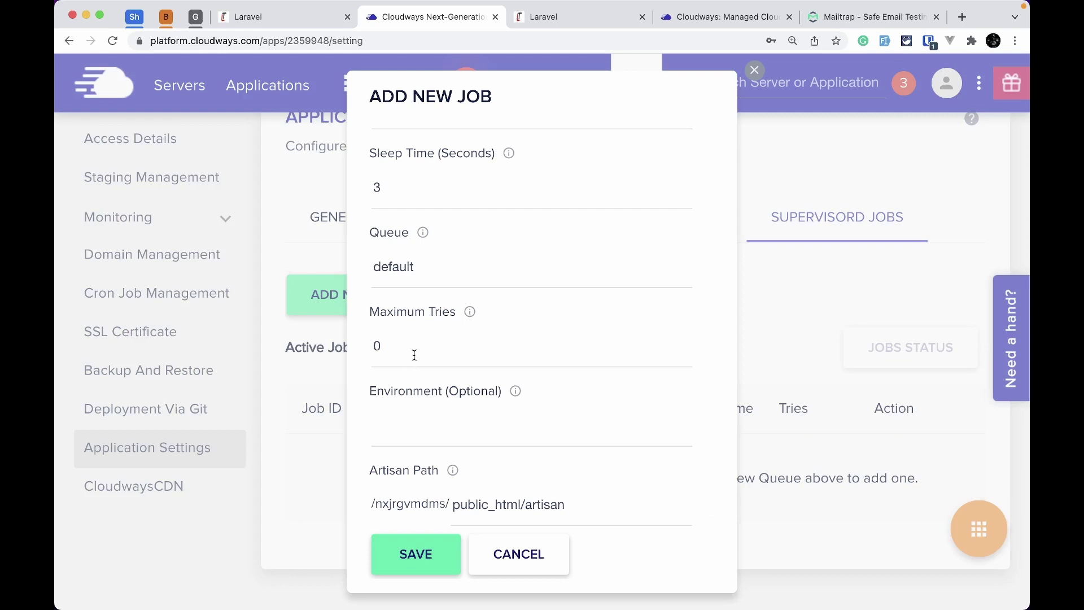
scroll(414, 354, down, 1)
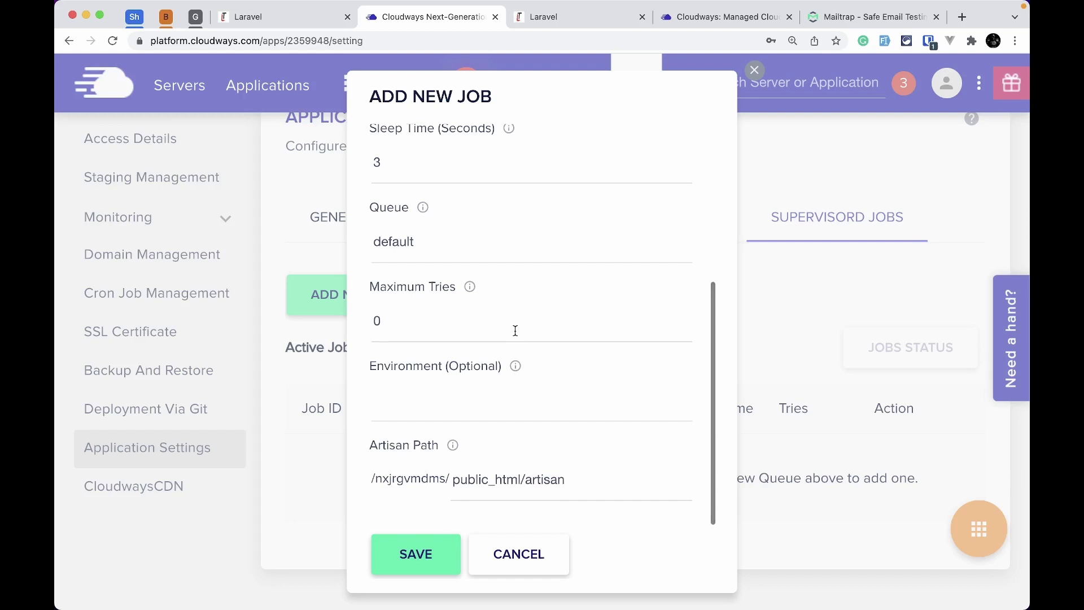
click(416, 554)
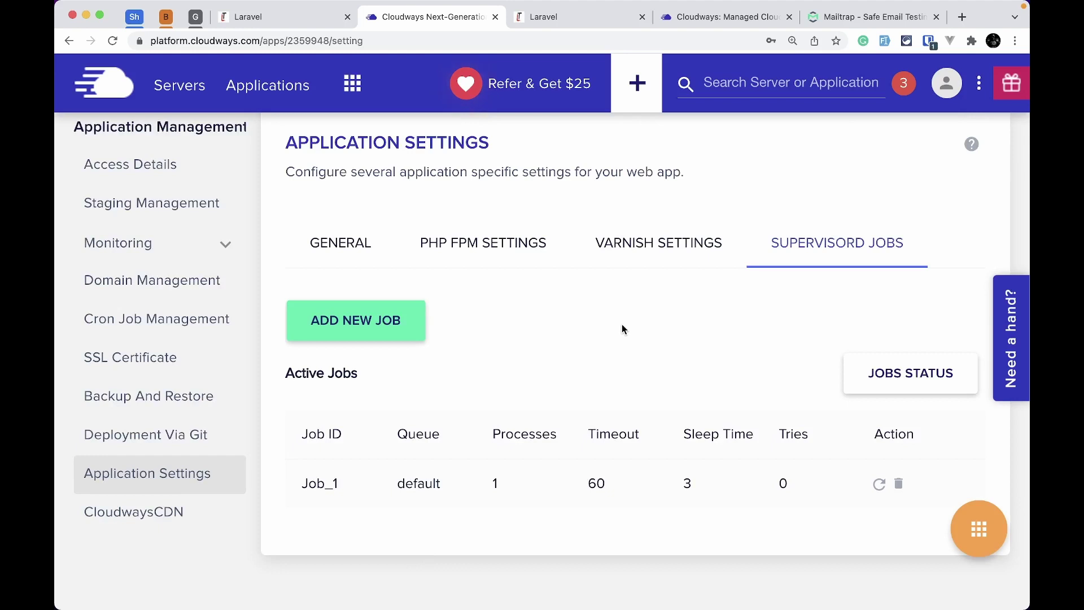
click(868, 19)
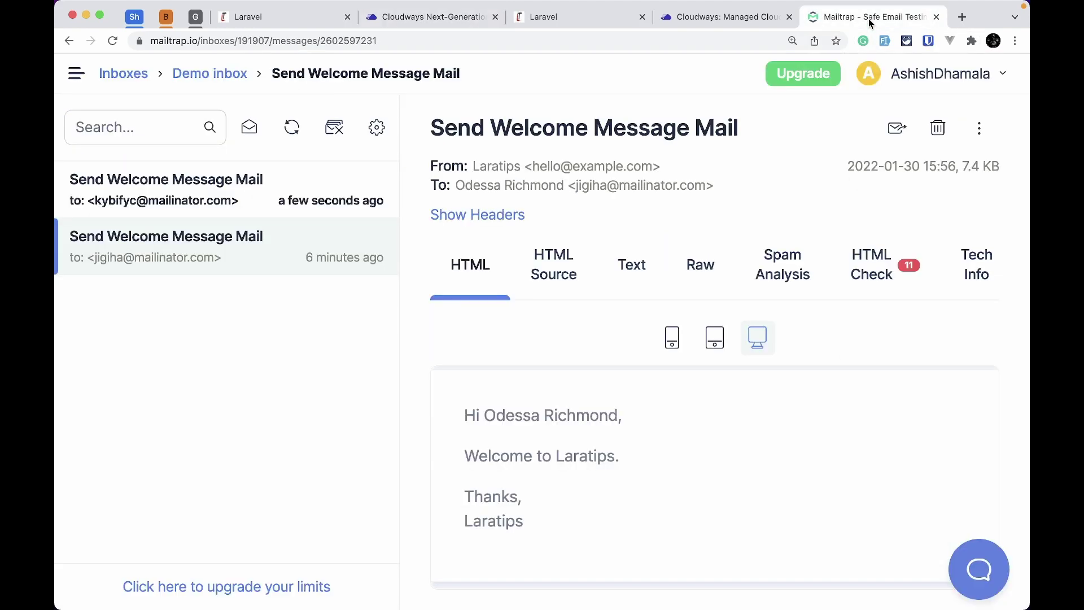
click(177, 198)
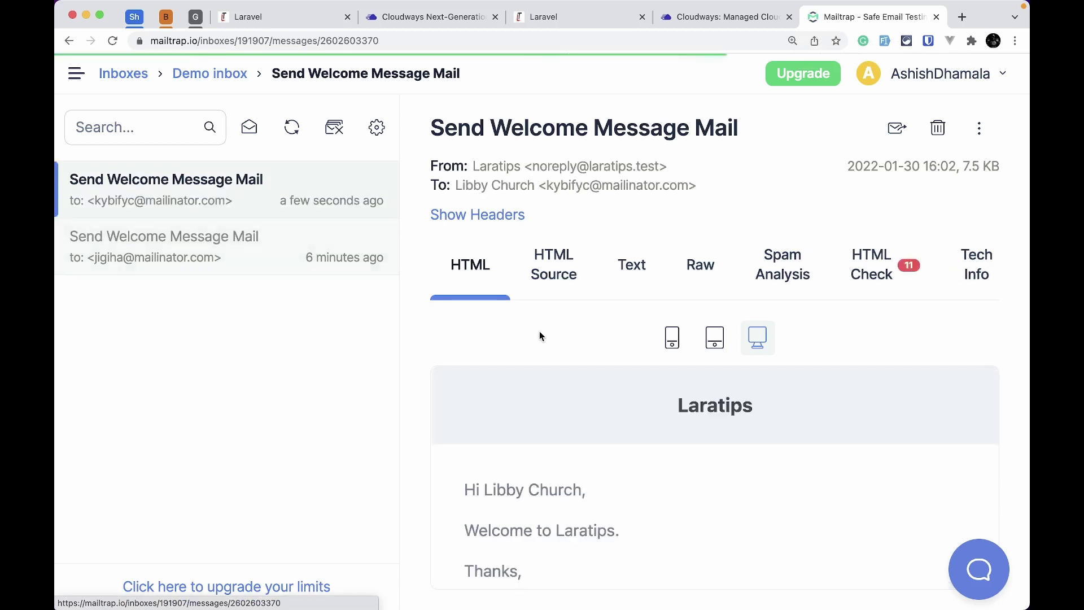
scroll(531, 523, down, 1)
scroll(589, 440, up, 1)
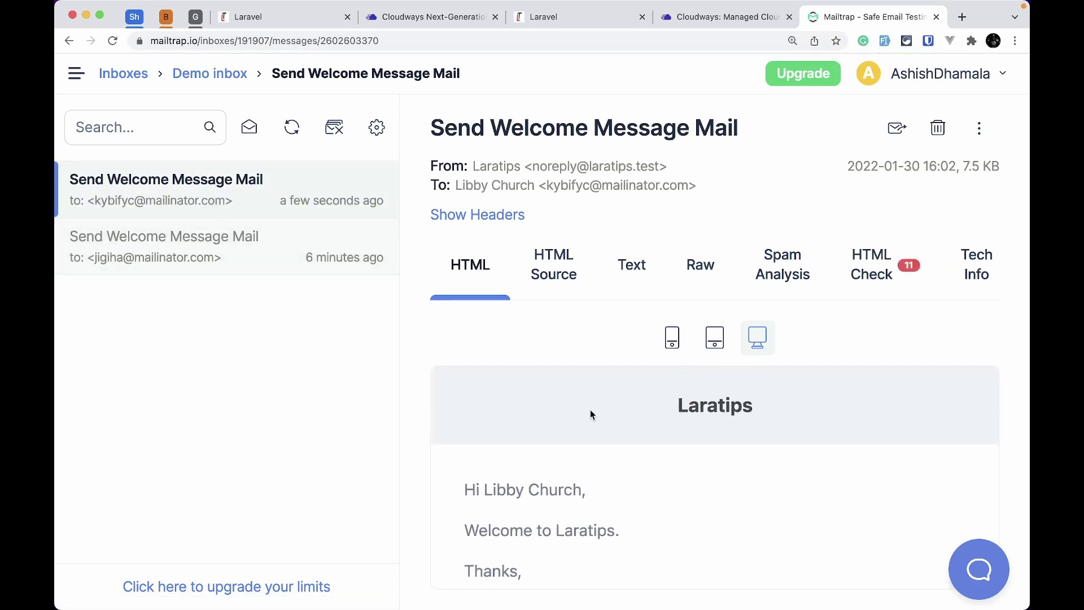
Create autofilled admin user Joshua Keith and read his welcome email in Mailtrap.
click(557, 17)
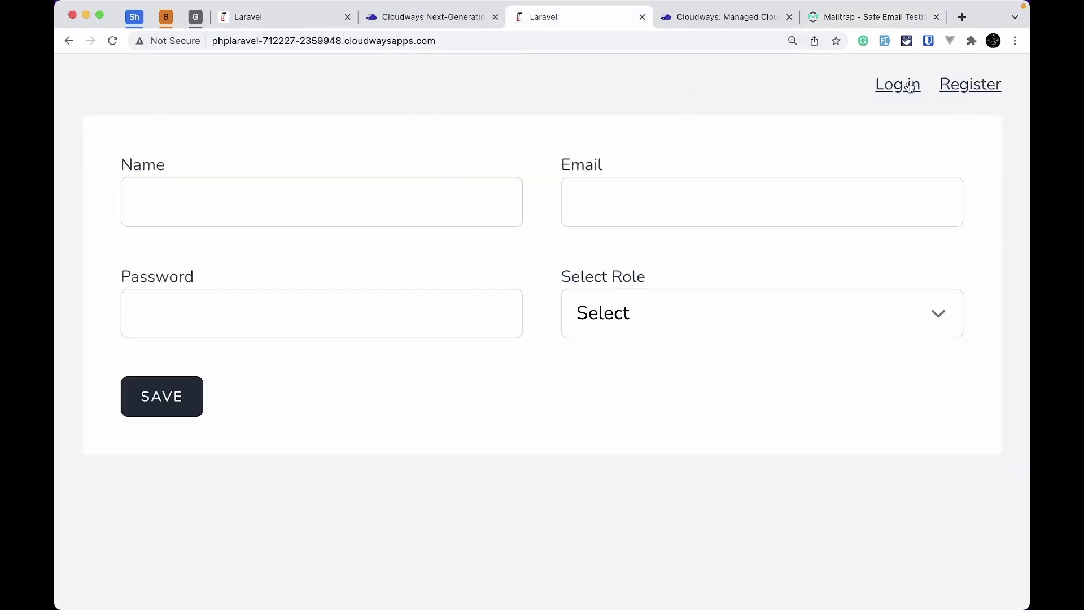
click(884, 41)
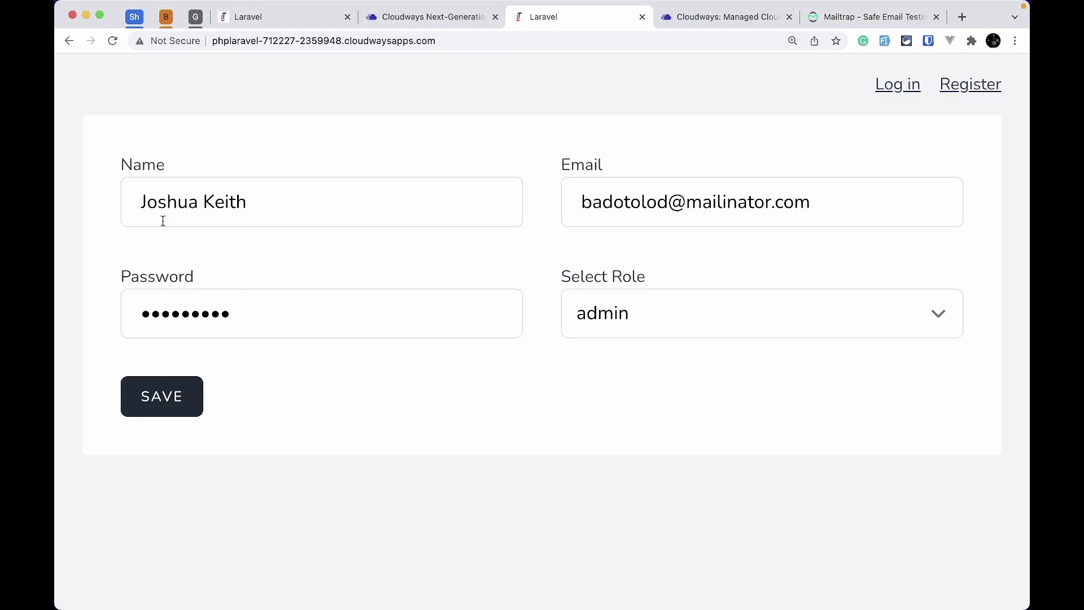
click(167, 402)
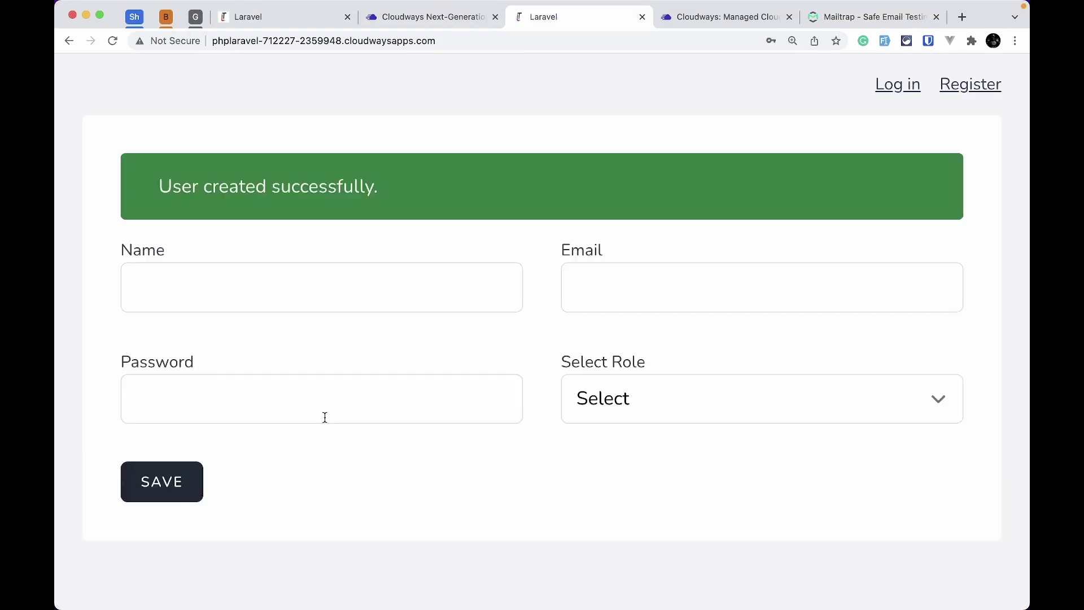
click(869, 18)
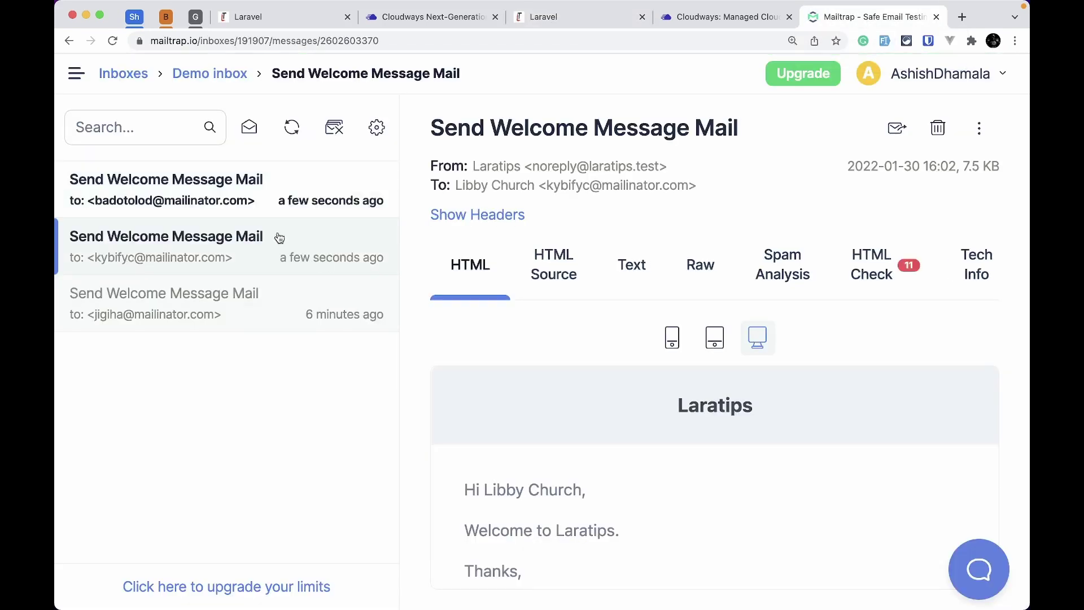
click(166, 190)
scroll(565, 411, down, 1)
drag(463, 445, 574, 525)
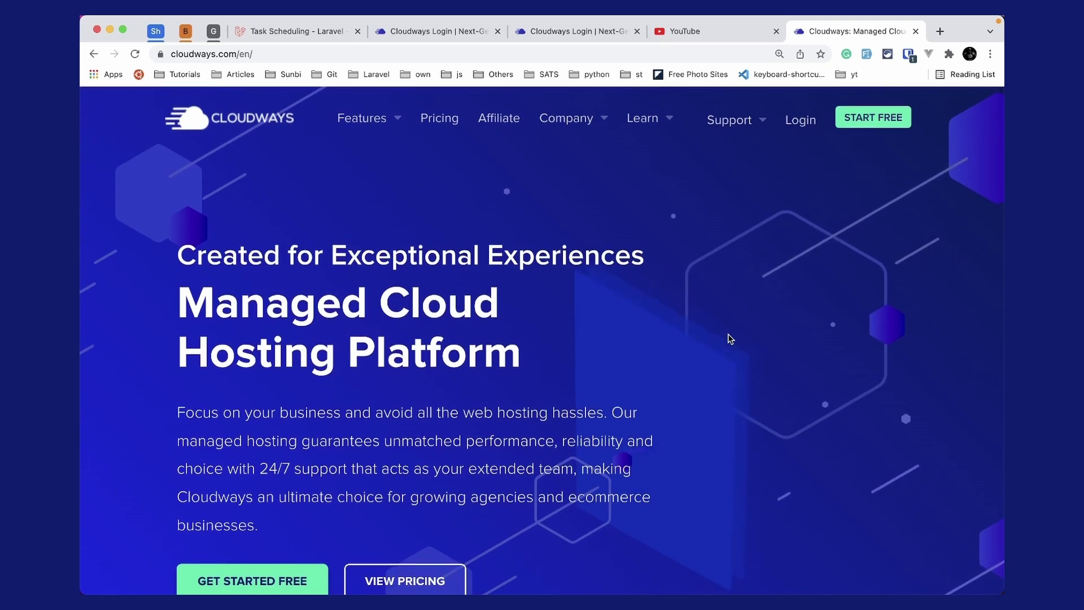
scroll(728, 338, down, 5)
scroll(745, 406, down, 5)
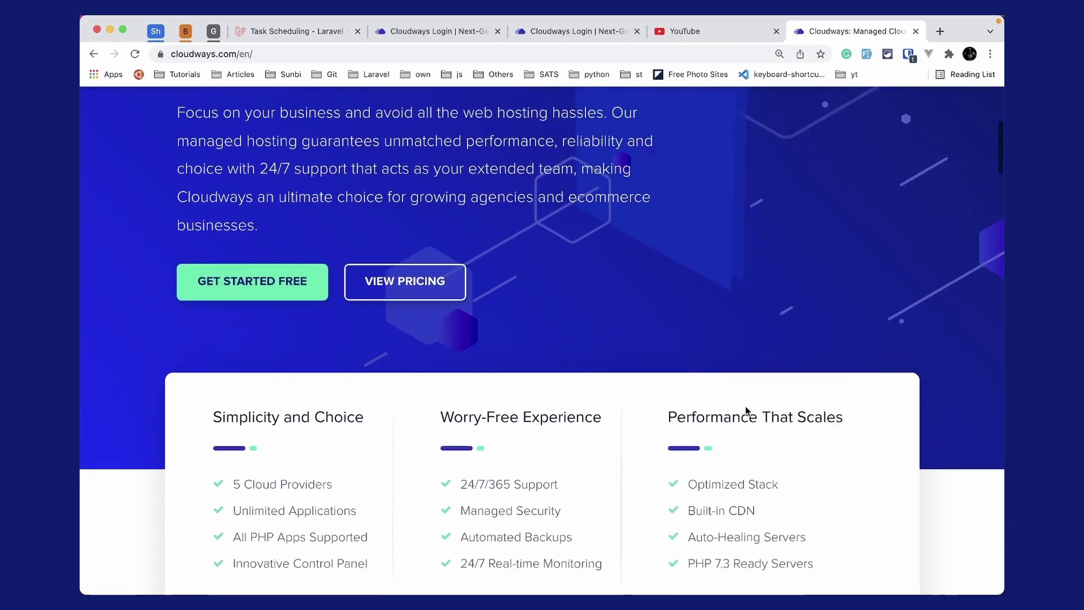
scroll(745, 406, down, 5)
scroll(746, 406, down, 5)
scroll(746, 406, down, 5)
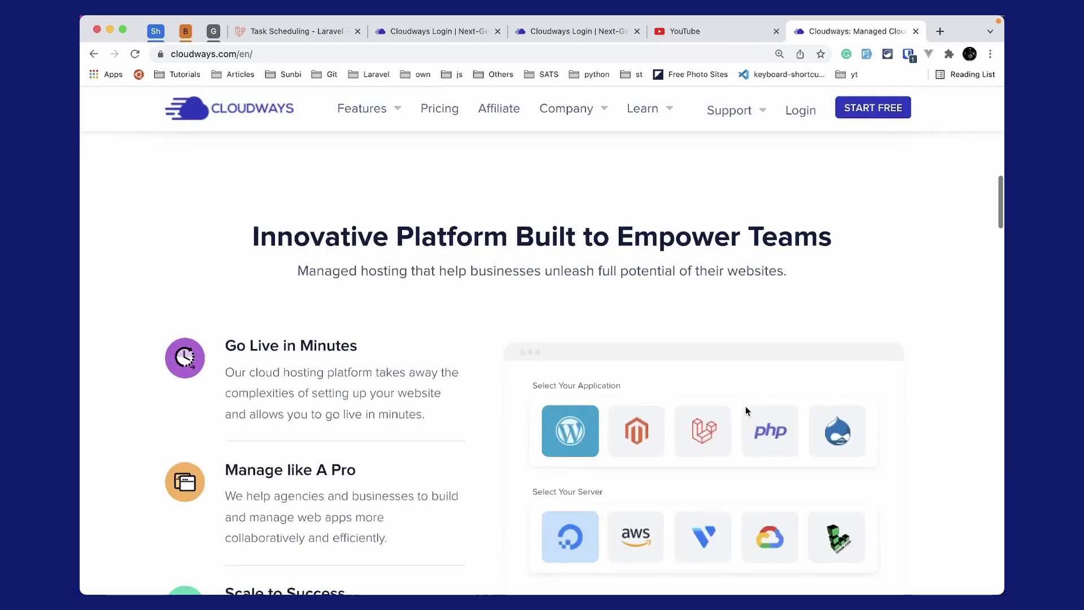
scroll(746, 406, down, 3)
scroll(745, 406, down, 5)
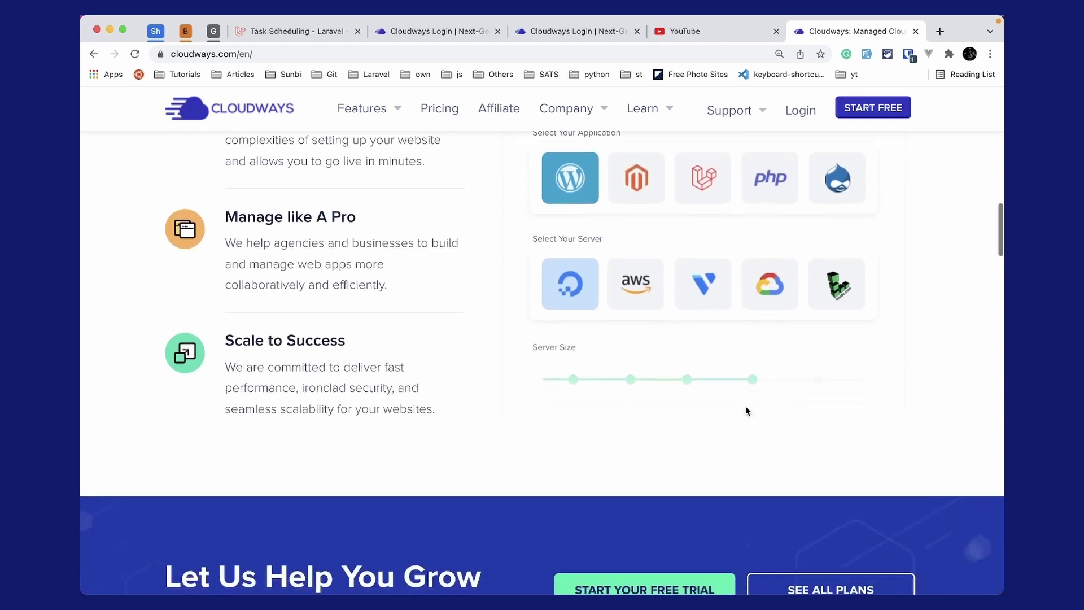
scroll(745, 411, up, 3)
scroll(746, 411, up, 2)
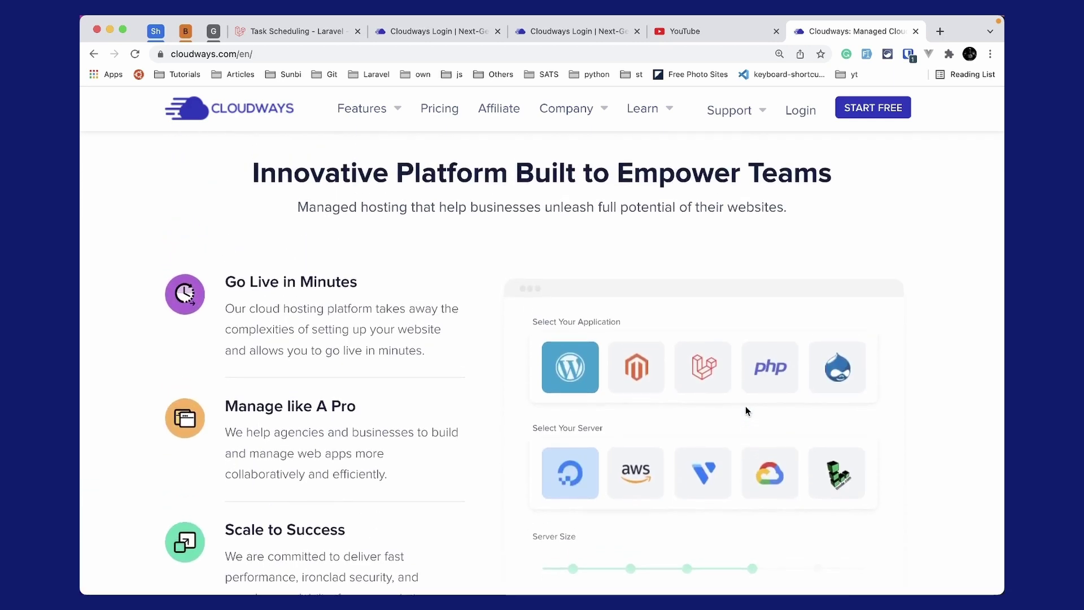
scroll(746, 411, down, 1)
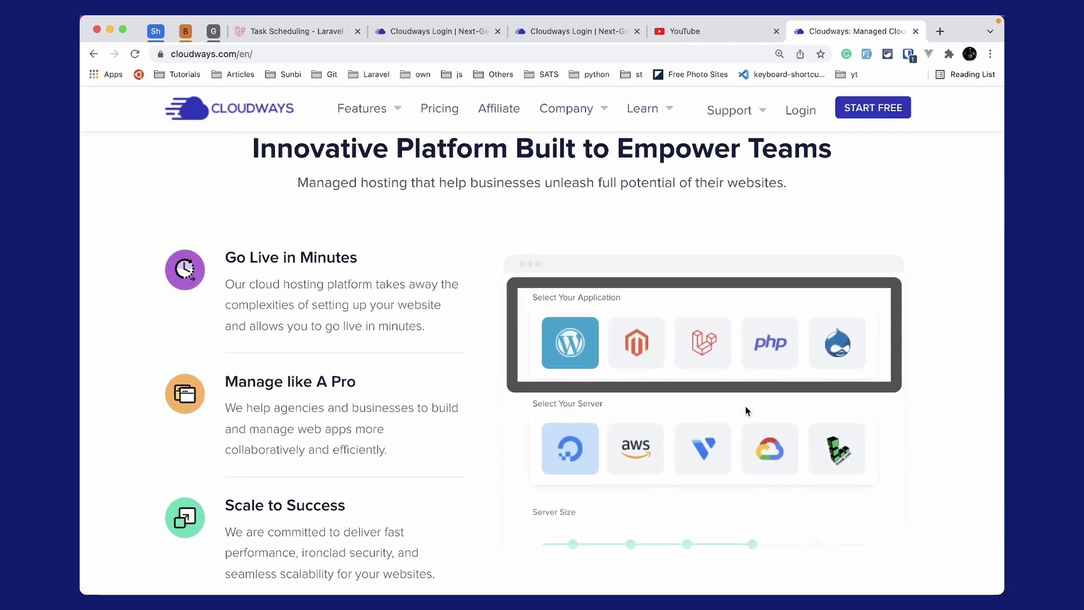